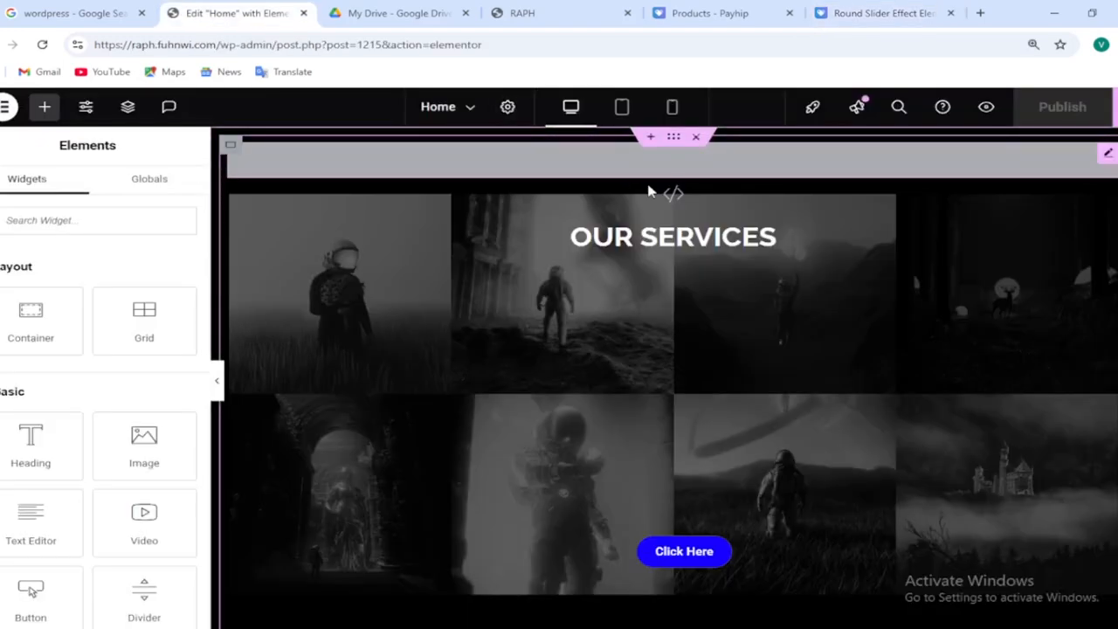
click(651, 141)
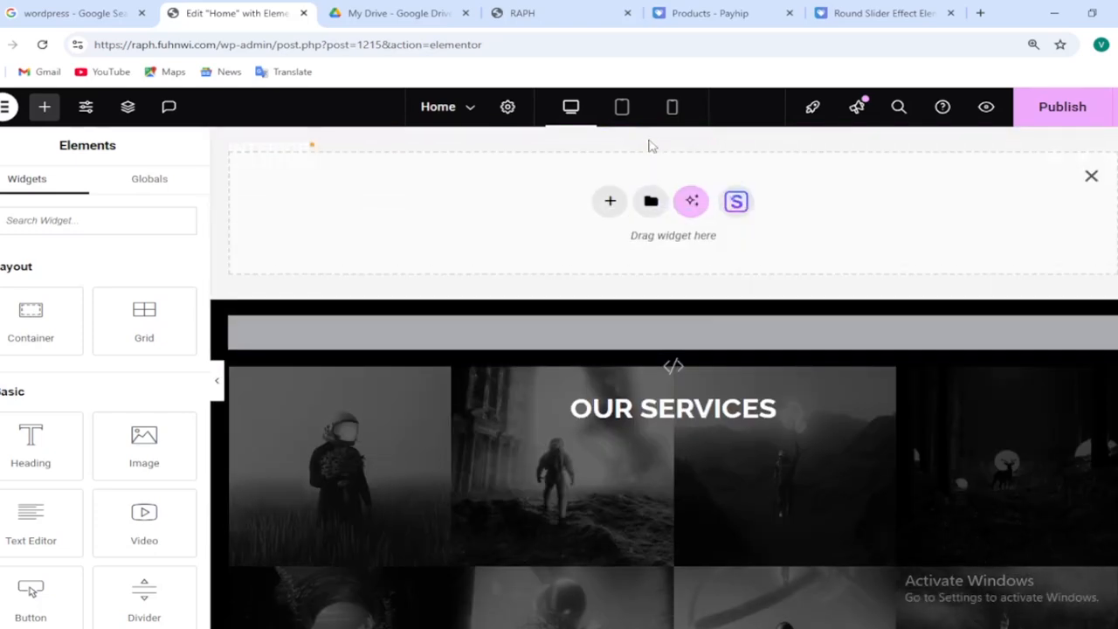
click(651, 203)
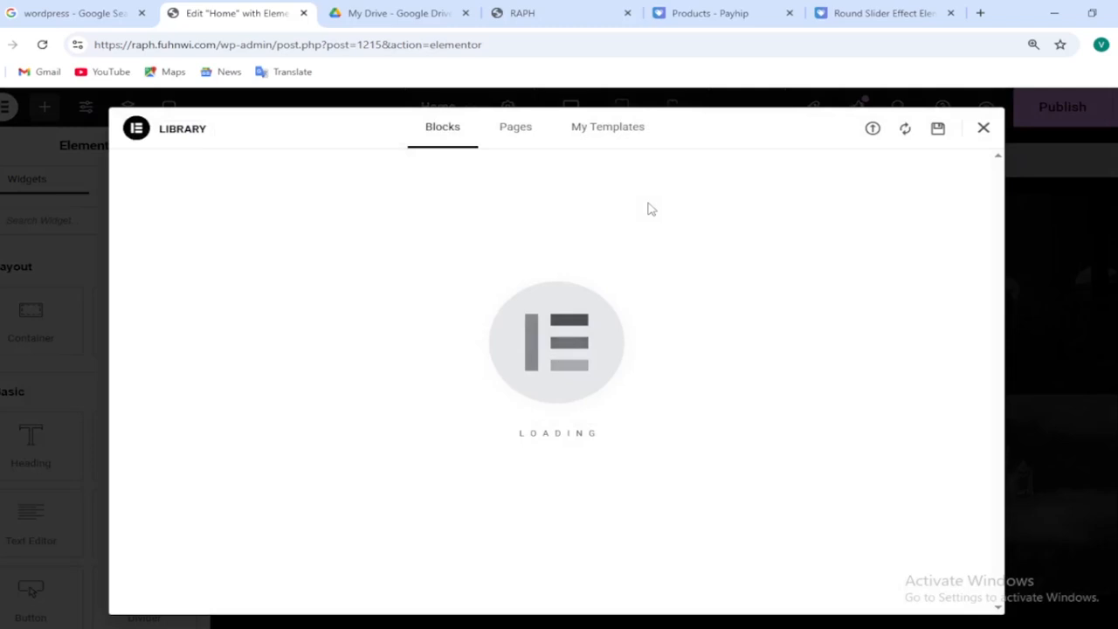
click(874, 133)
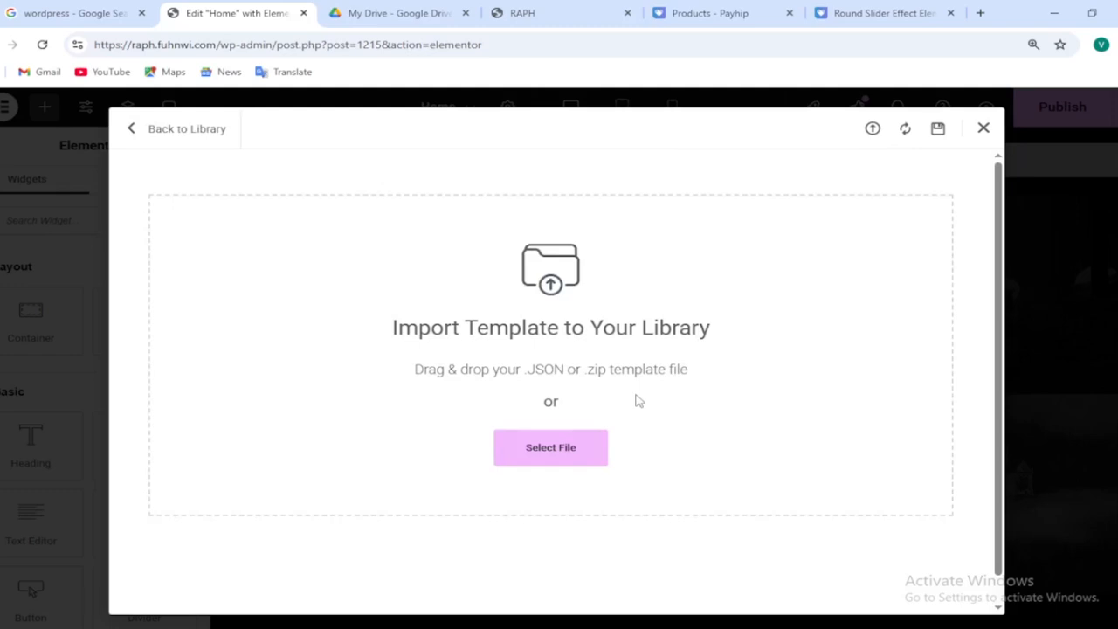
click(566, 453)
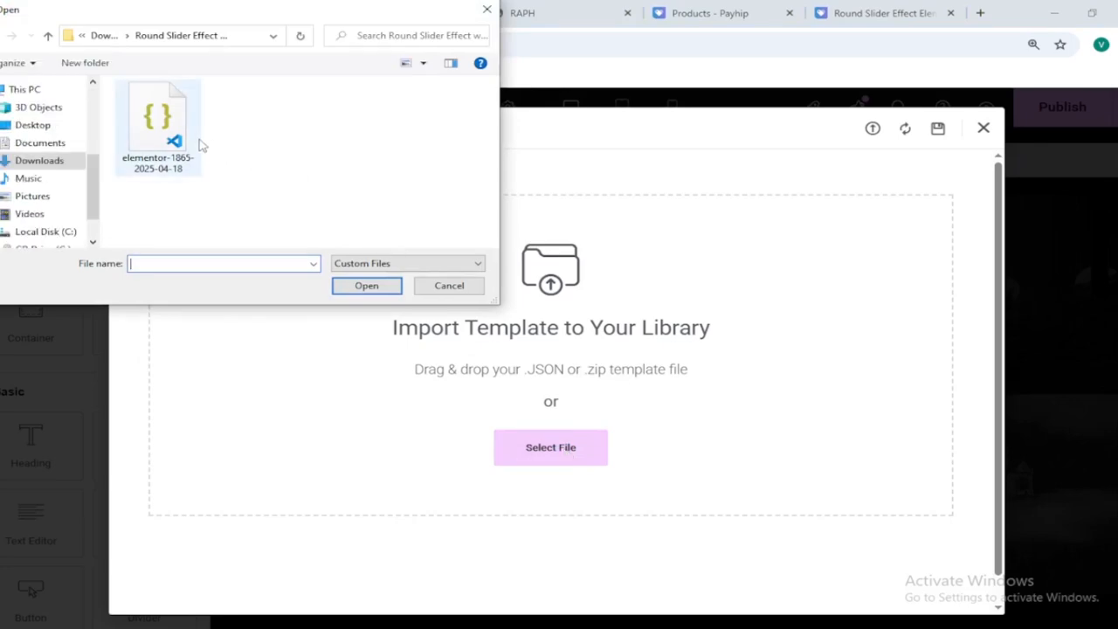
double_click(171, 144)
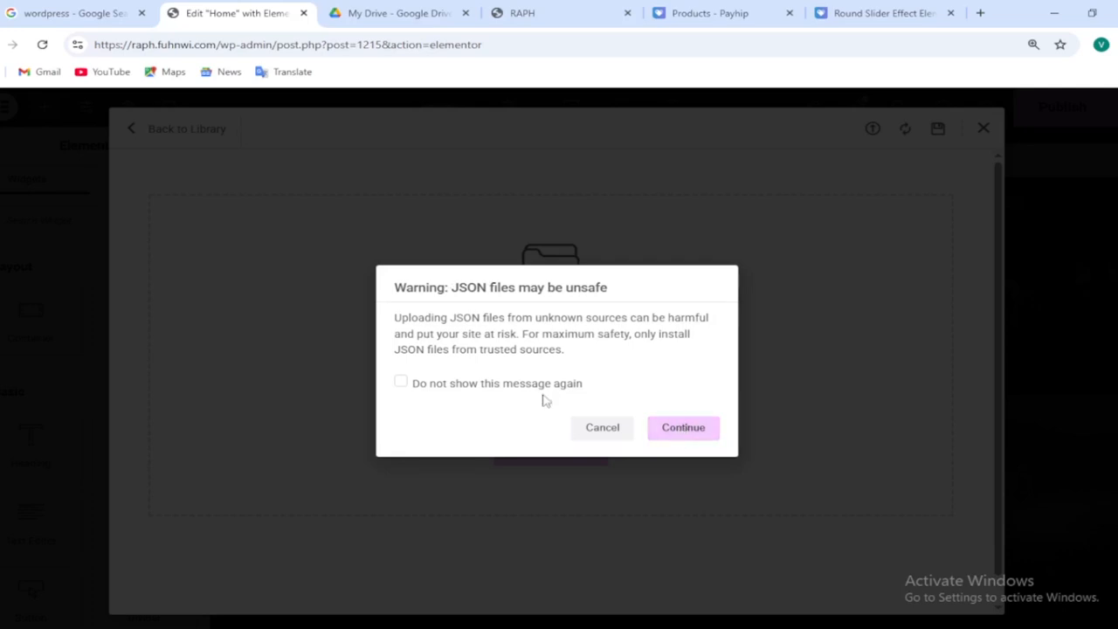
click(400, 386)
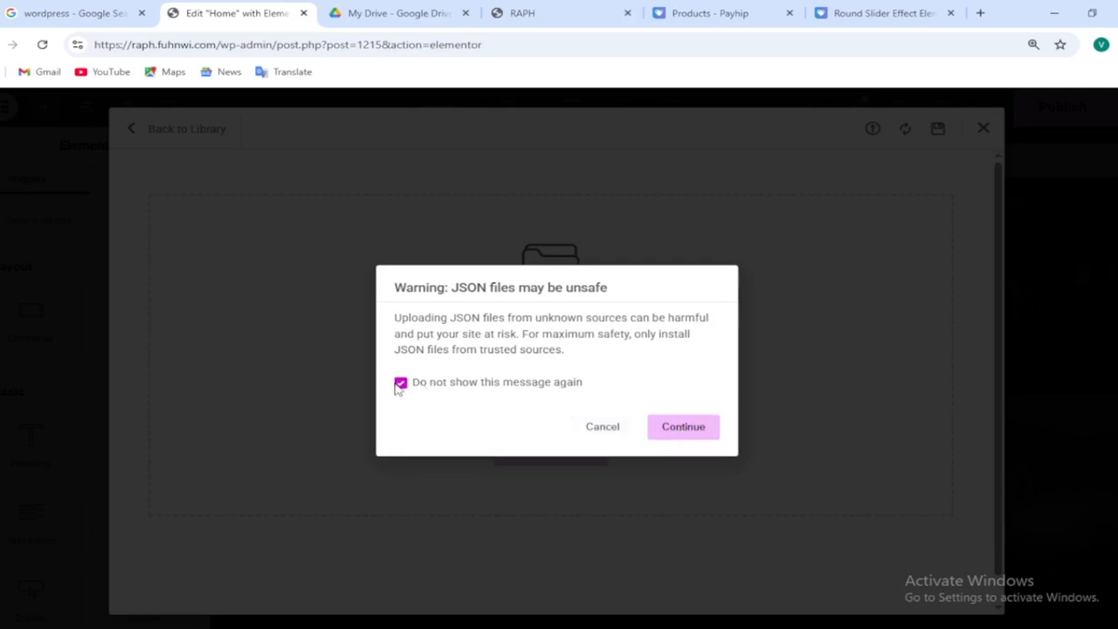
click(711, 432)
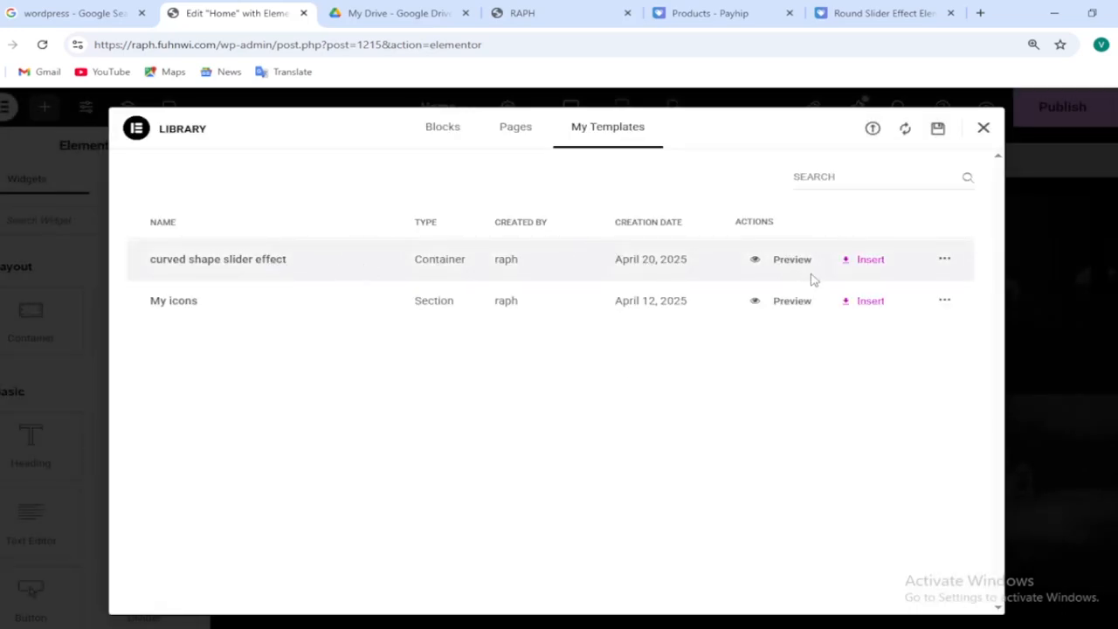
click(872, 262)
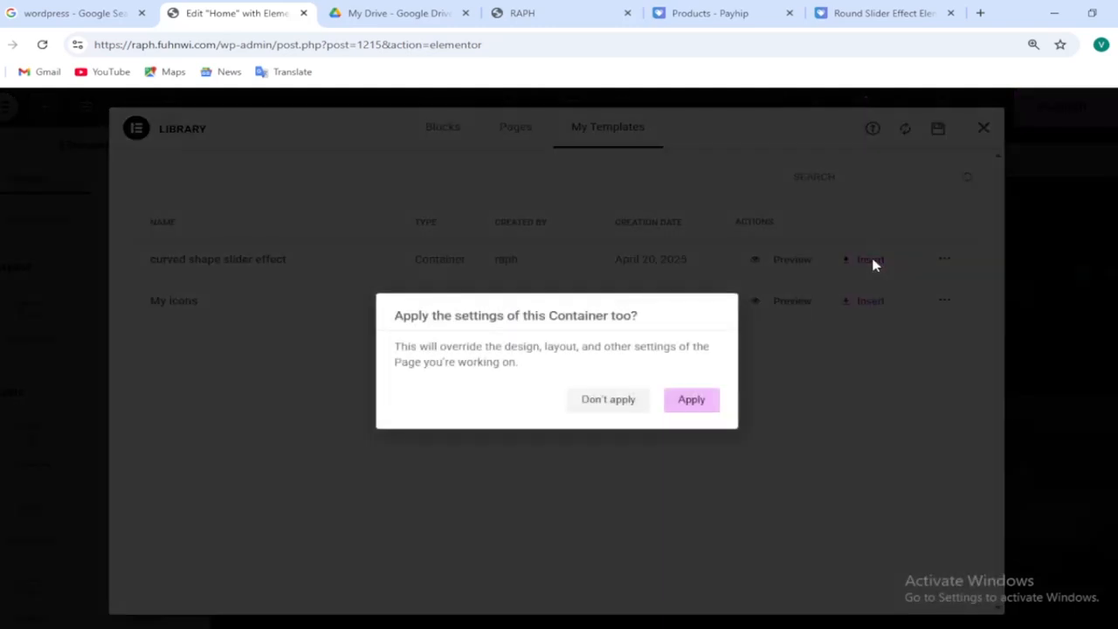
click(698, 409)
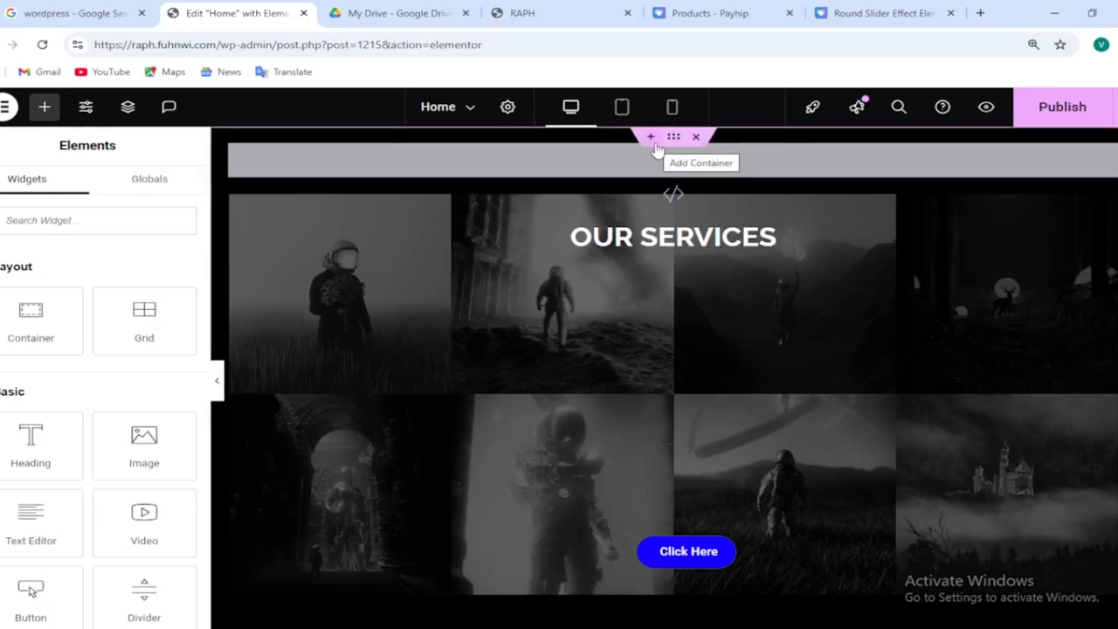
Add a new single-column Flexbox container above the services section and set its content width to Full Width
click(652, 140)
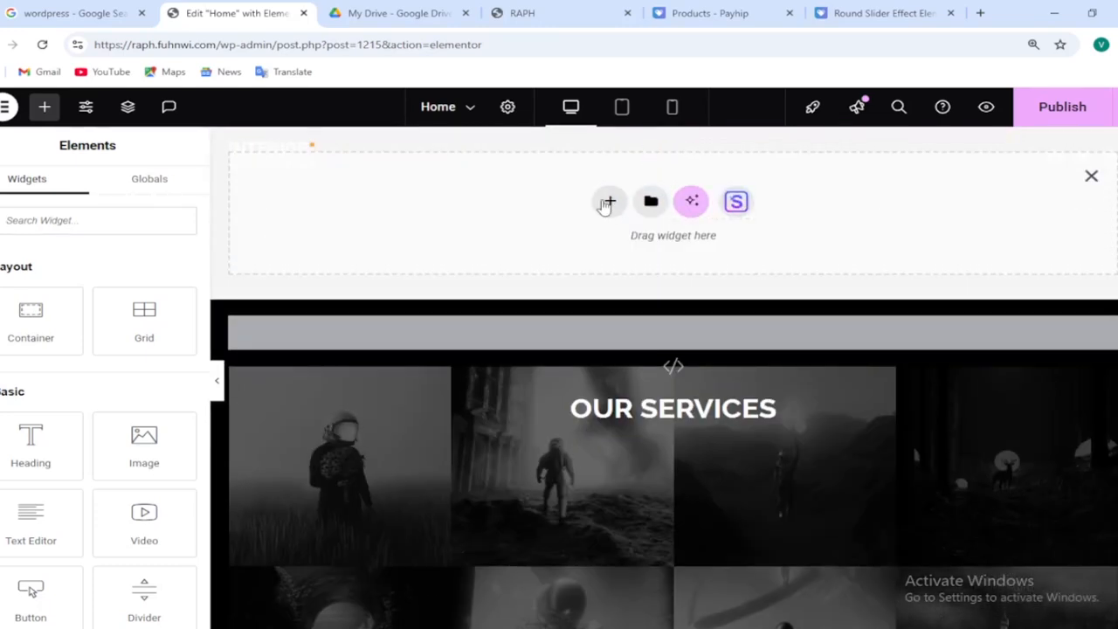
click(607, 203)
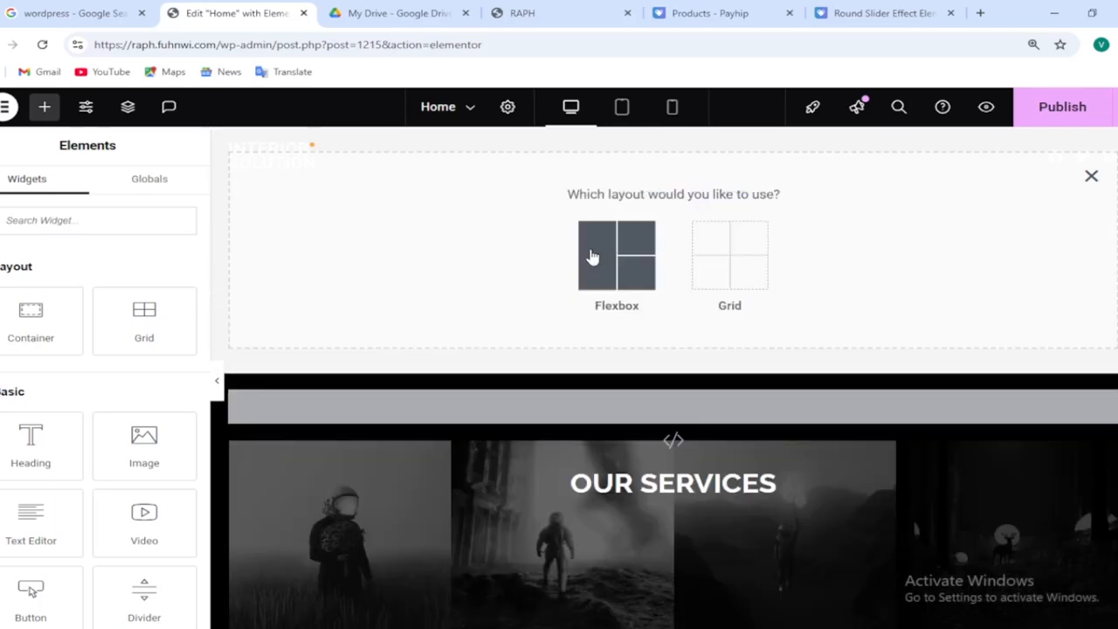
click(592, 256)
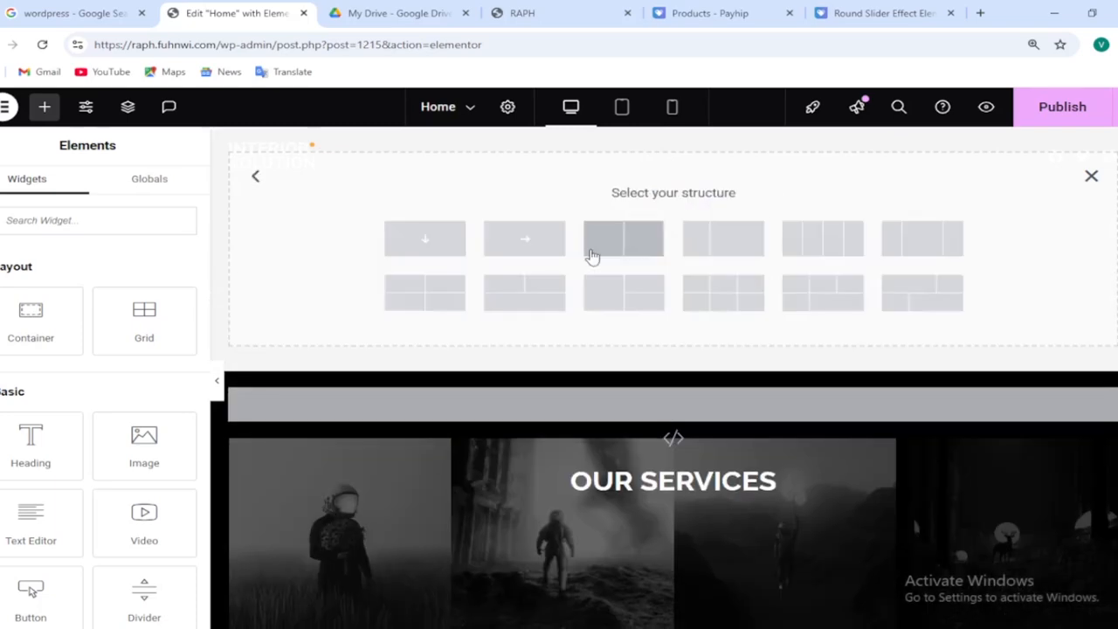
click(443, 247)
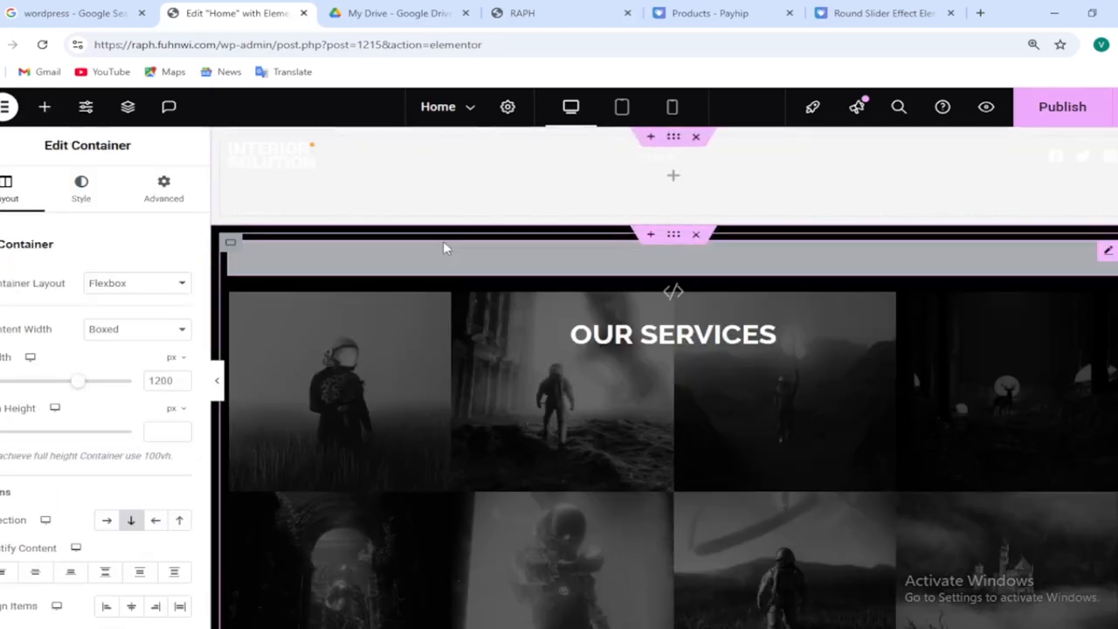
click(144, 337)
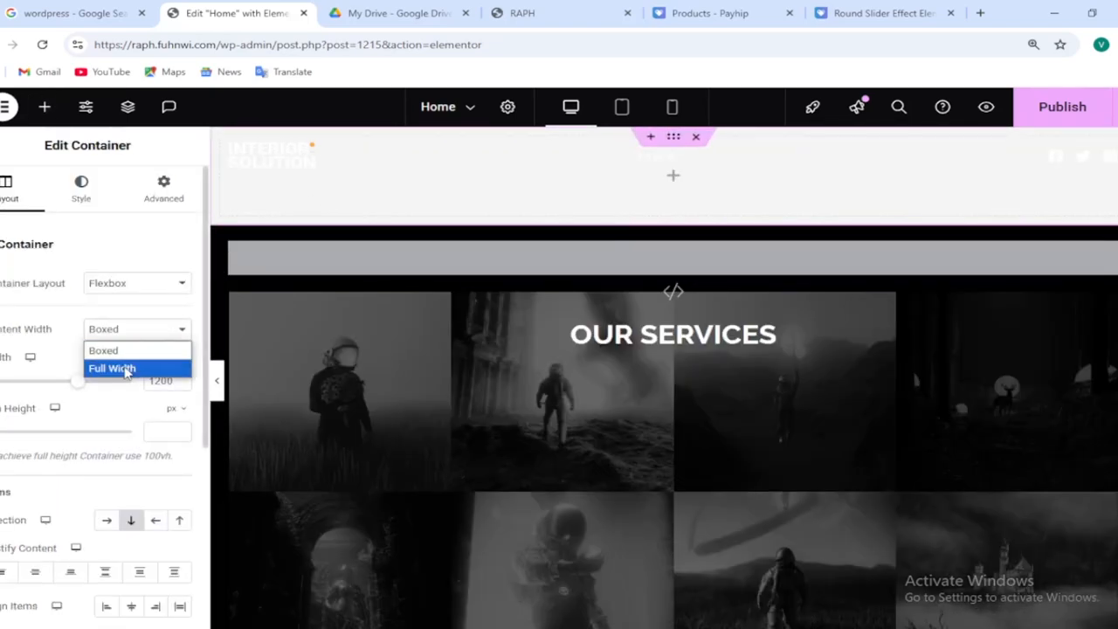
click(126, 373)
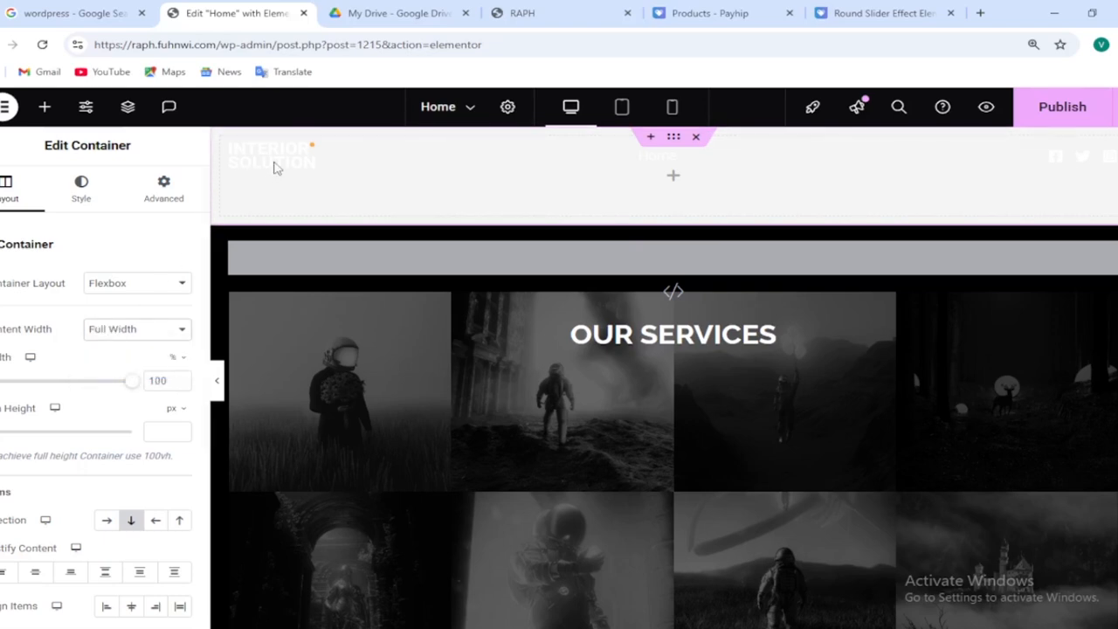
Place a Heading widget in the new container and set its text to "our services"
click(44, 108)
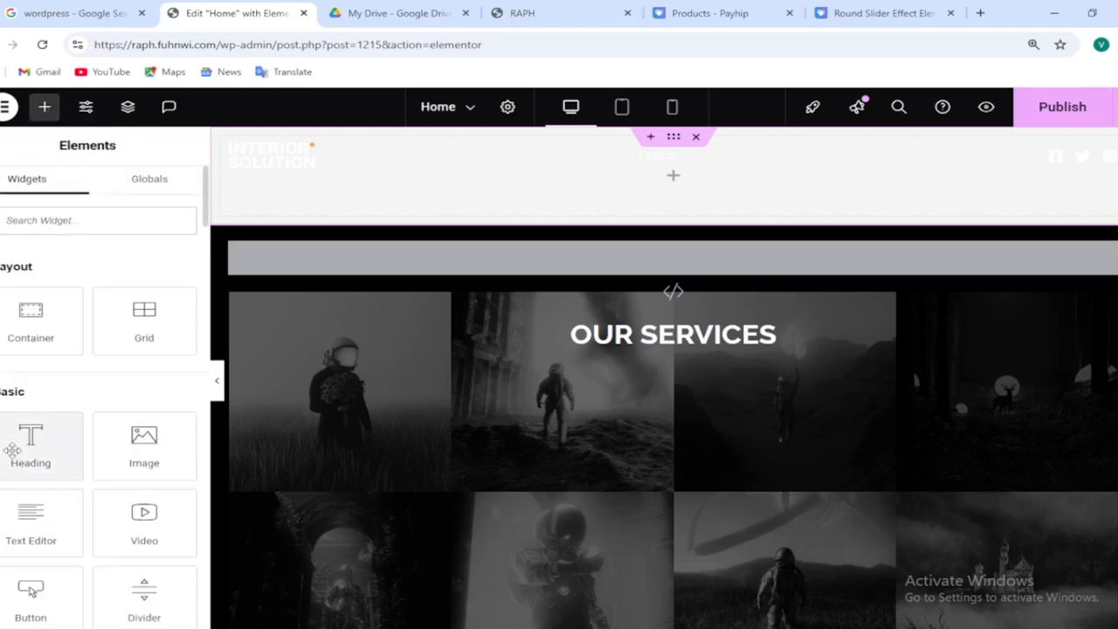
drag(12, 450, 352, 184)
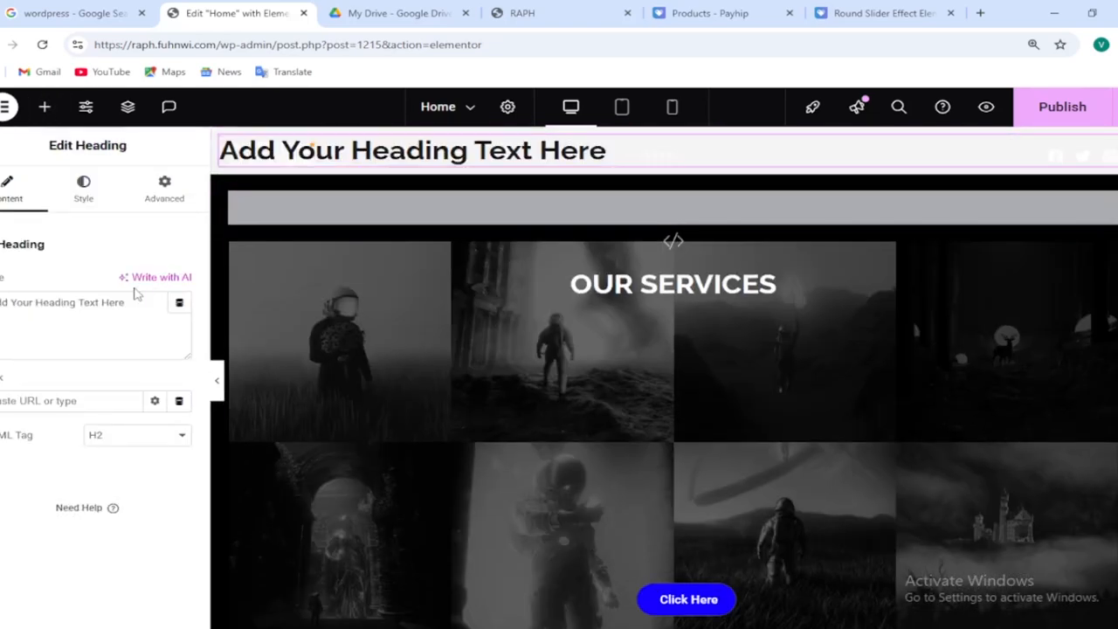
drag(129, 303, 2, 302)
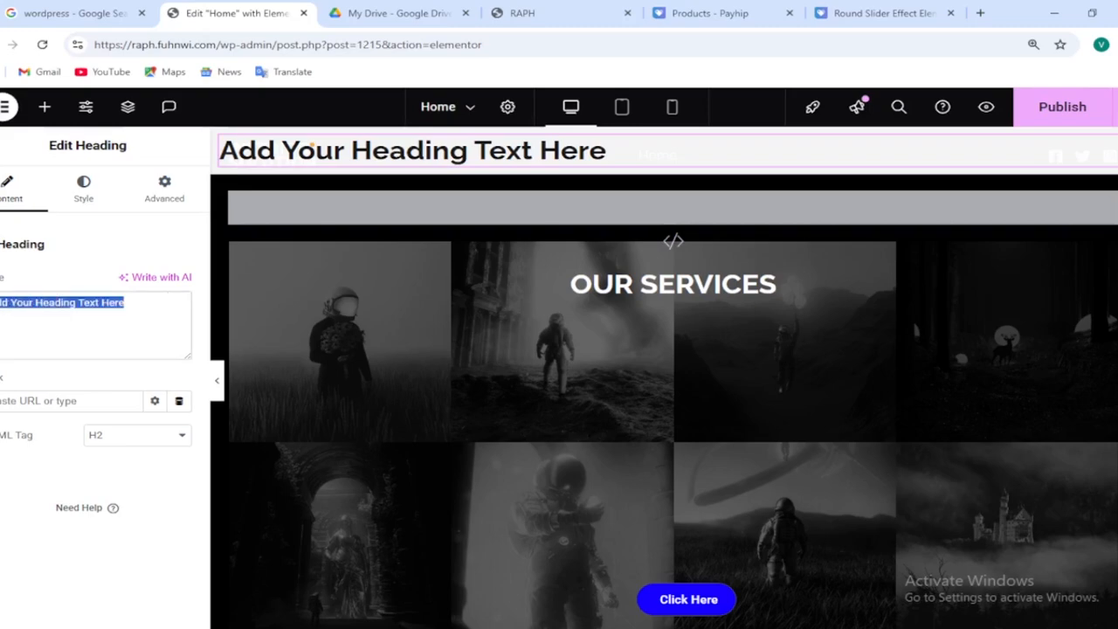
text(our)
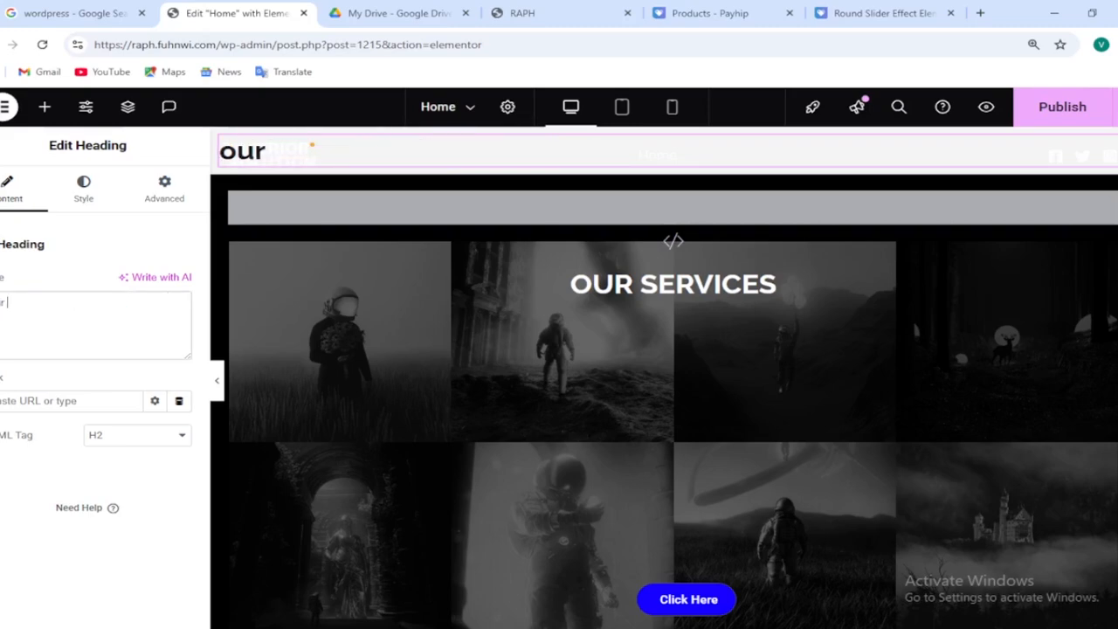
text( services)
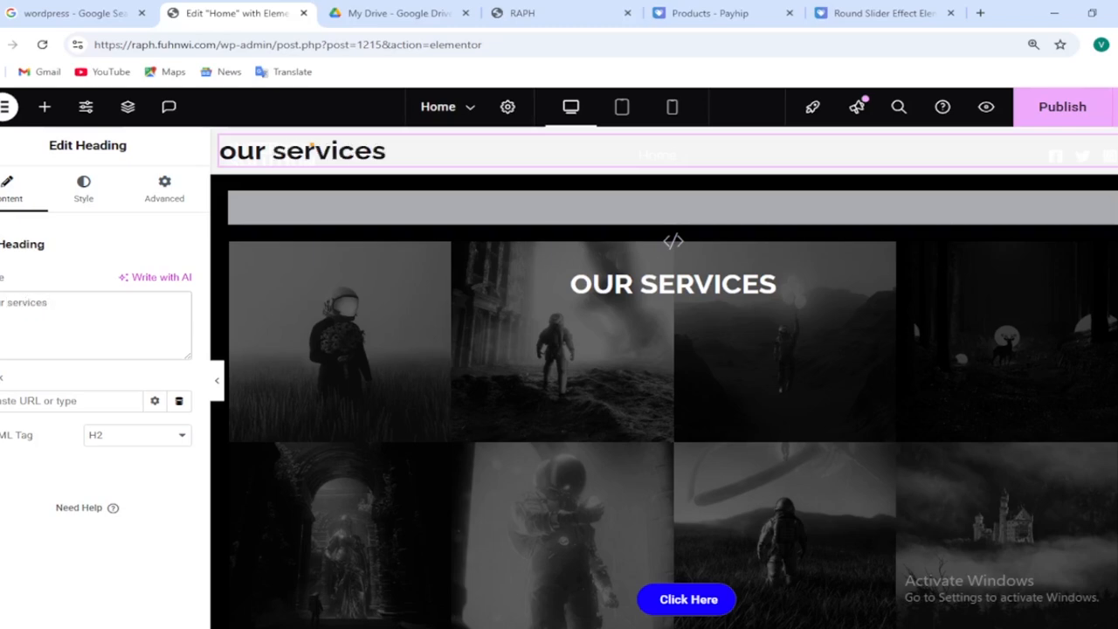
Add a Button widget below the heading and set its background color to #0026FF
click(45, 111)
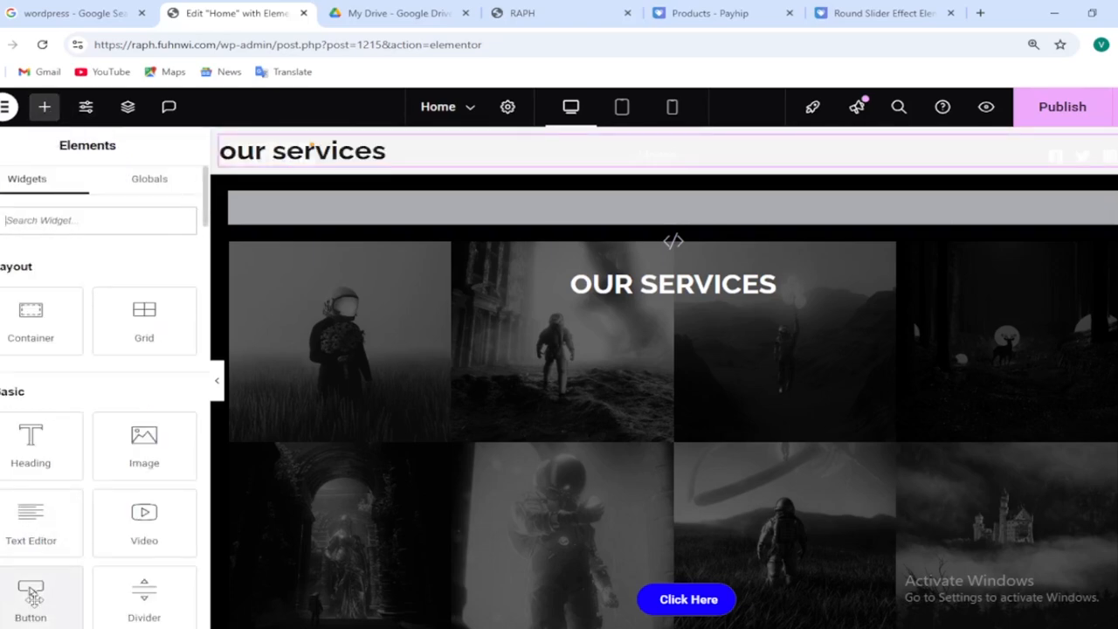
drag(32, 594, 314, 154)
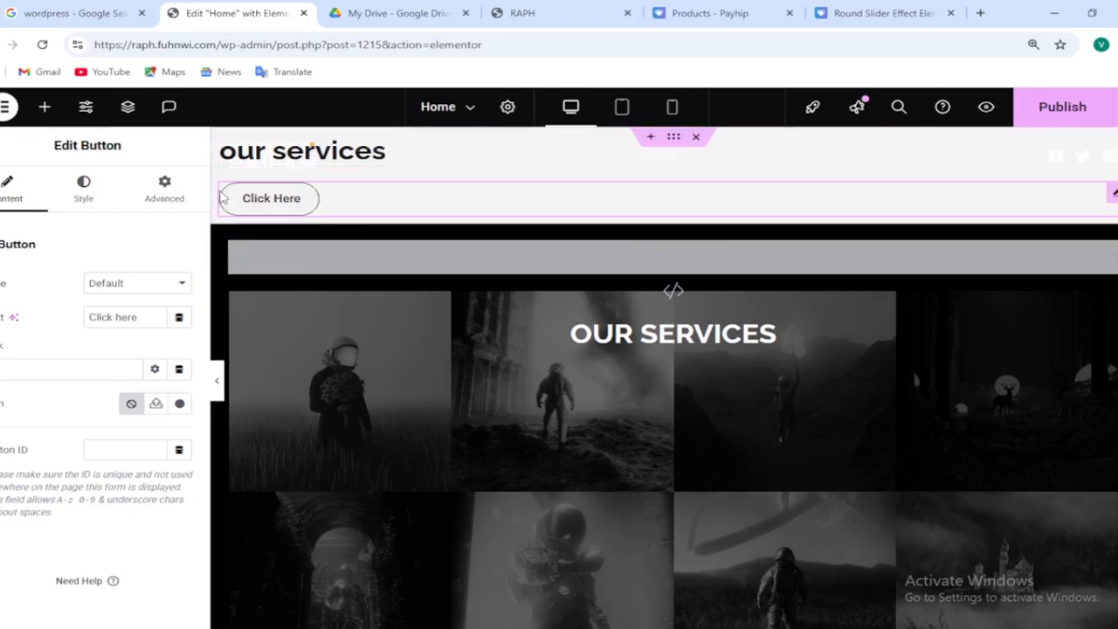
click(83, 199)
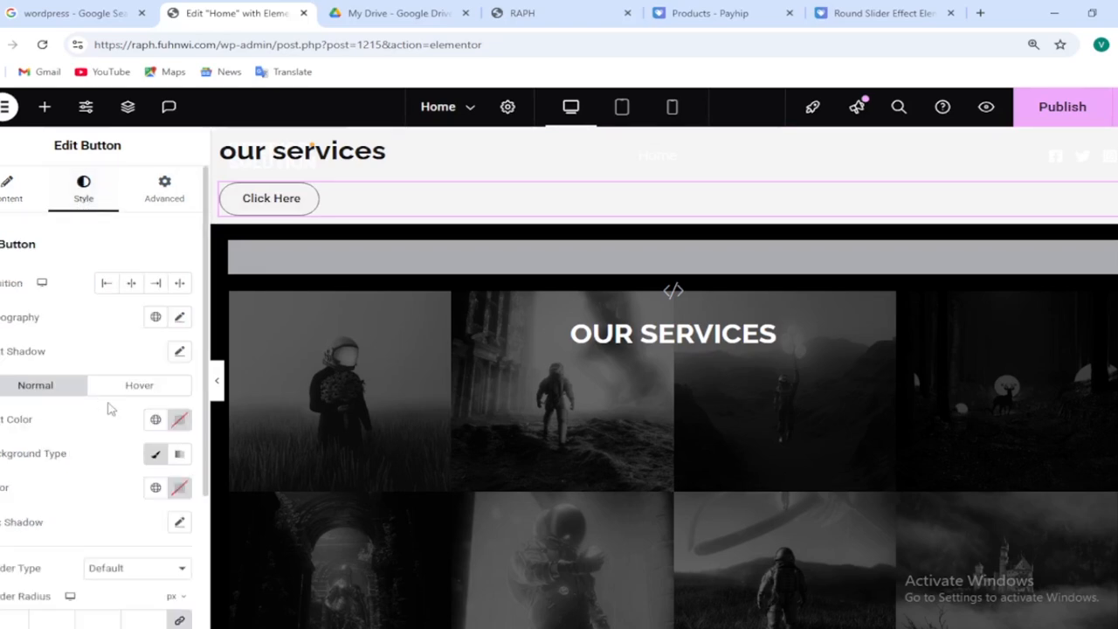
click(179, 489)
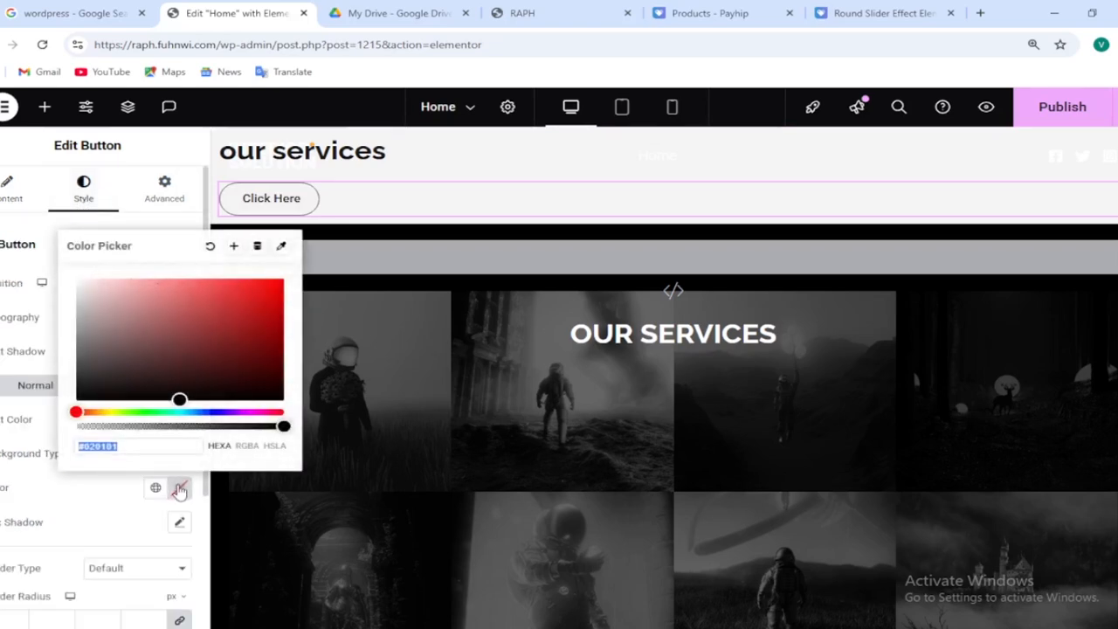
click(209, 413)
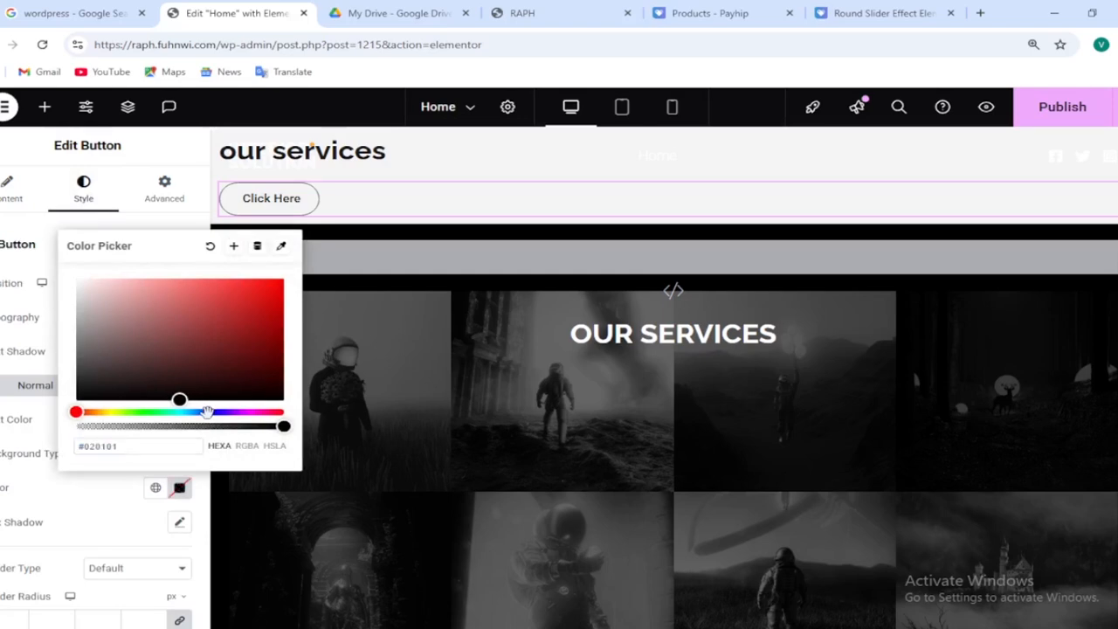
mouse_move(206, 411)
mouse_down()
mouse_move(218, 411)
mouse_move(209, 413)
mouse_up()
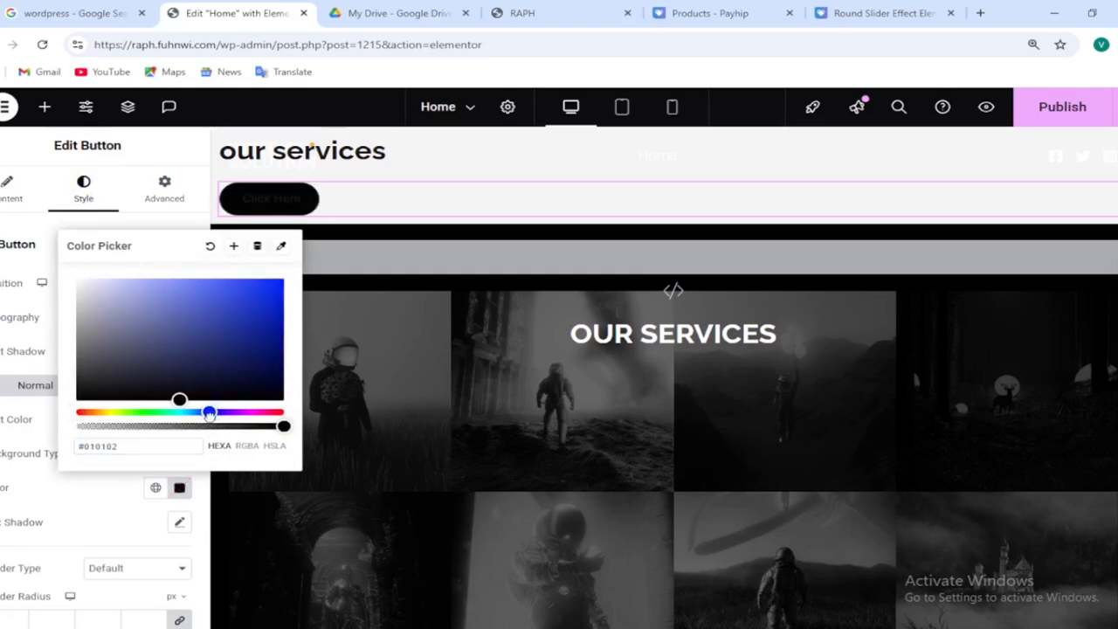
drag(239, 365, 295, 267)
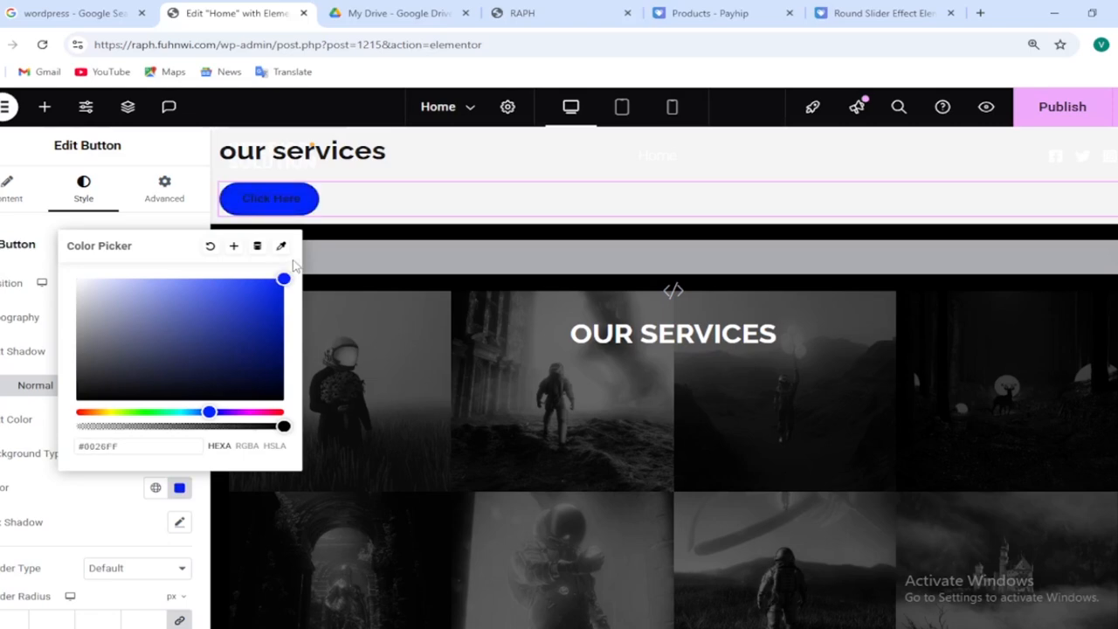
click(35, 312)
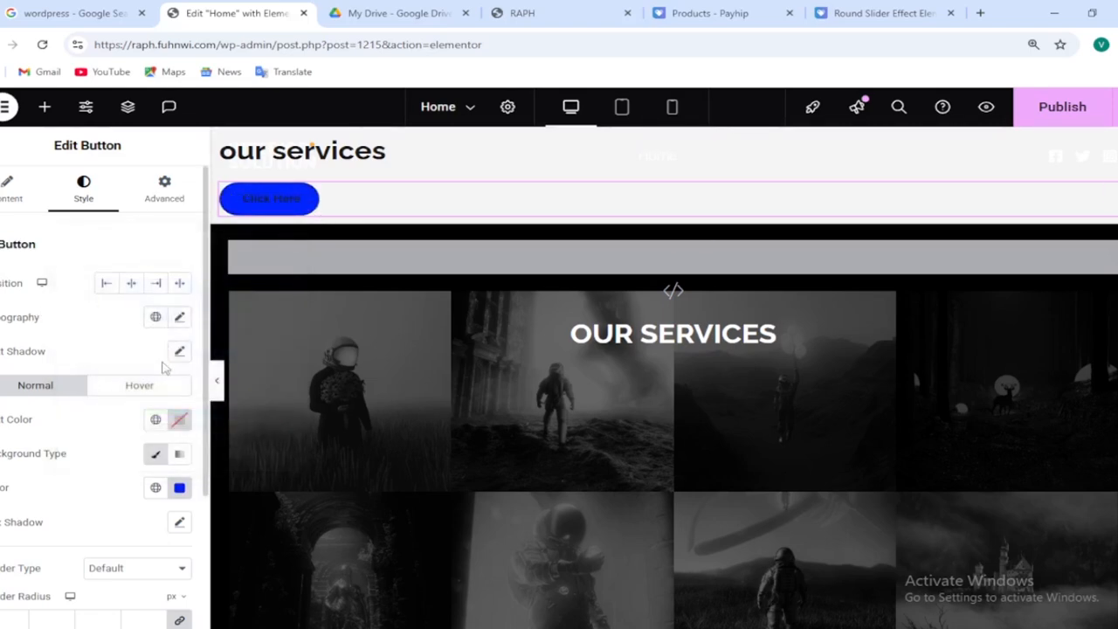
Set the button's text color to white #FFFFFF
click(178, 423)
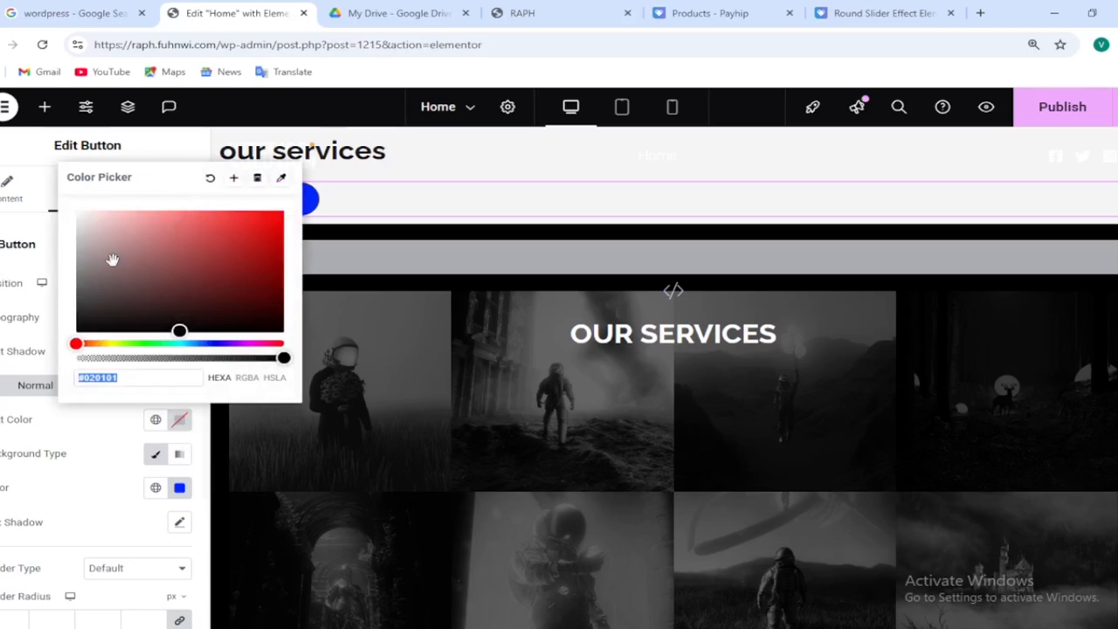
drag(110, 257, 50, 203)
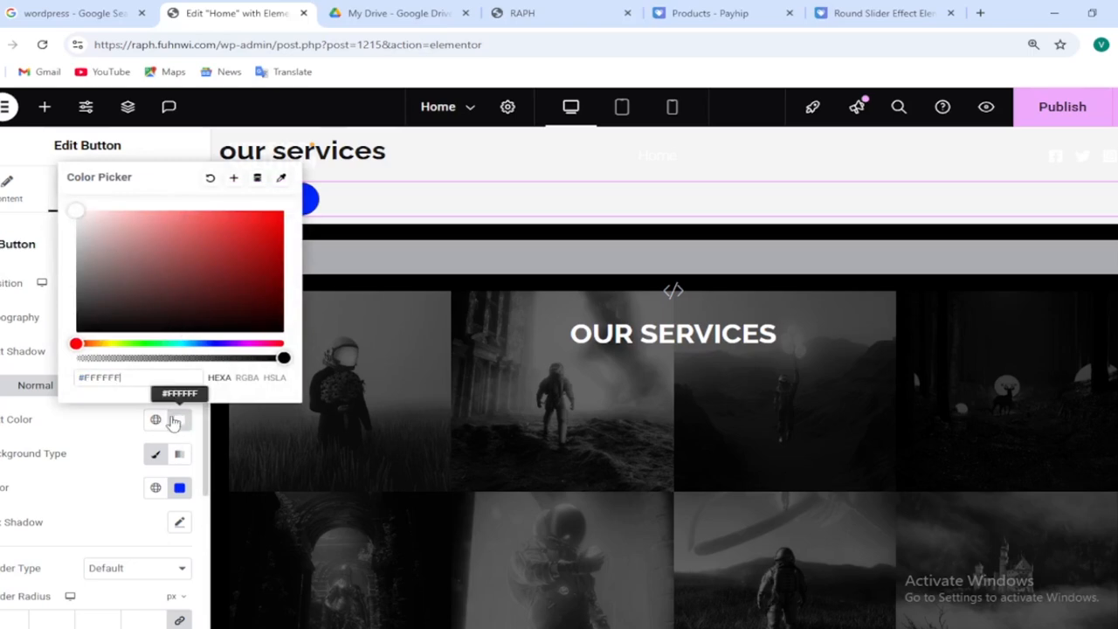
click(174, 422)
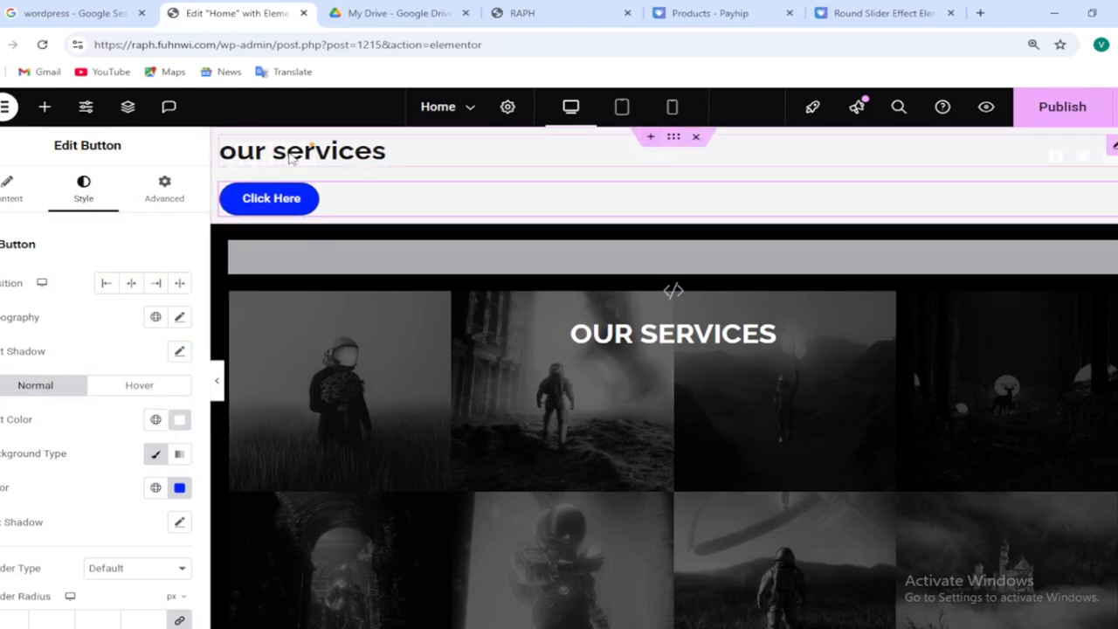
Select the heading and set its text color to white #FFFFFF
click(316, 153)
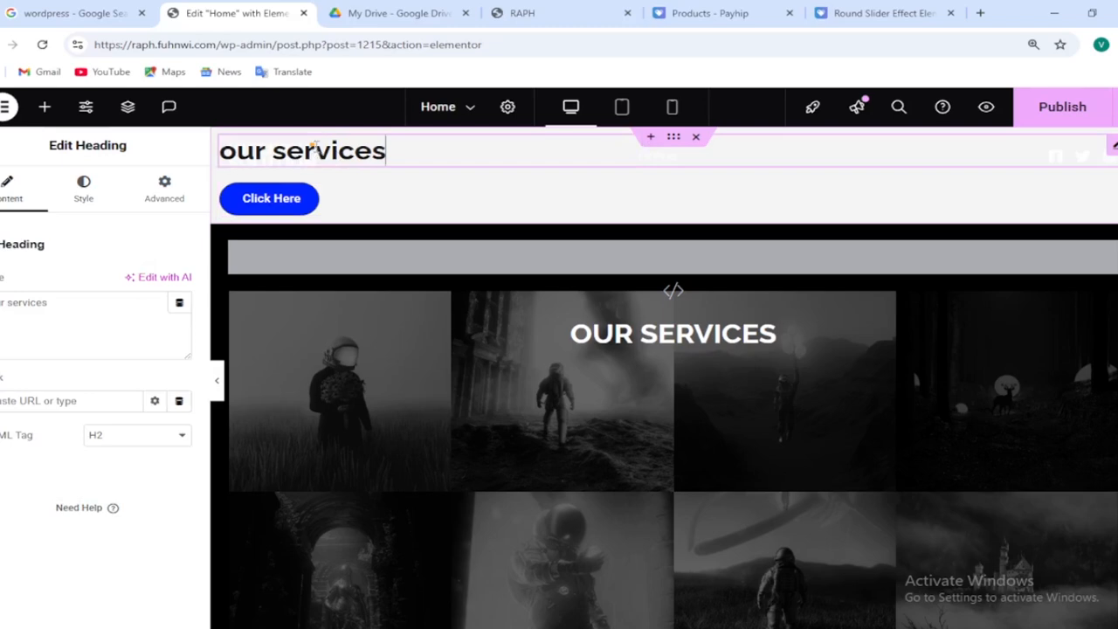
click(79, 199)
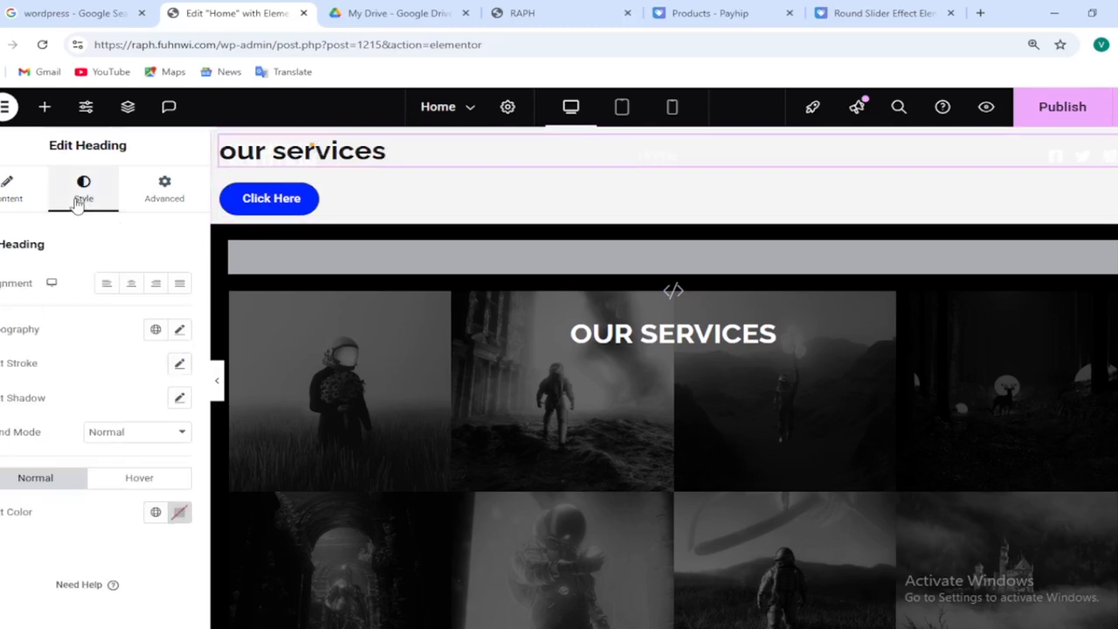
click(179, 513)
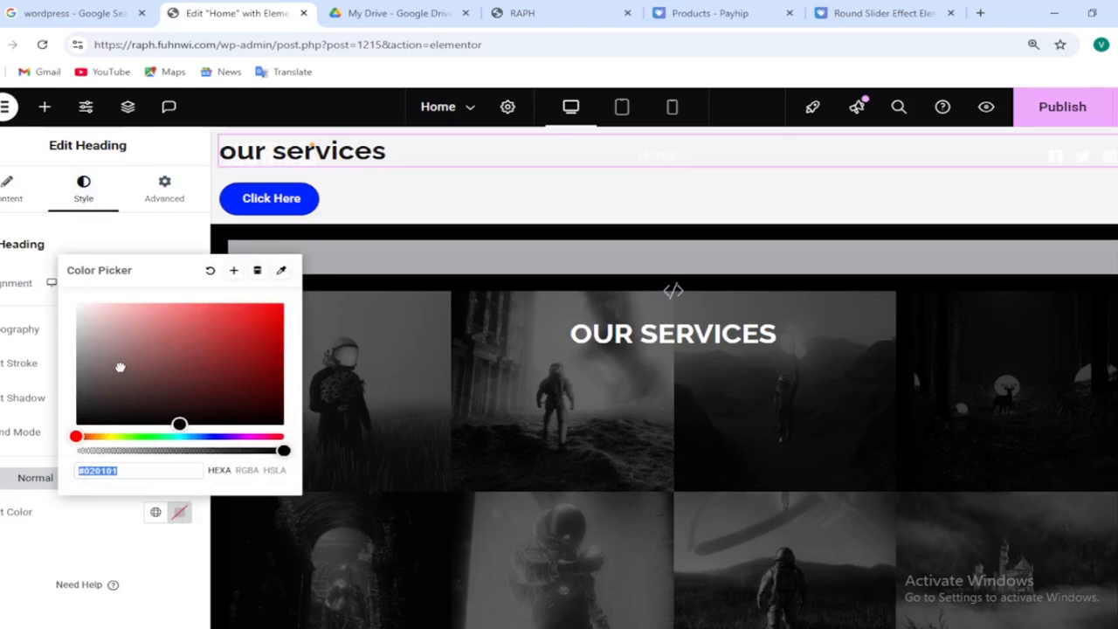
drag(120, 367, 44, 295)
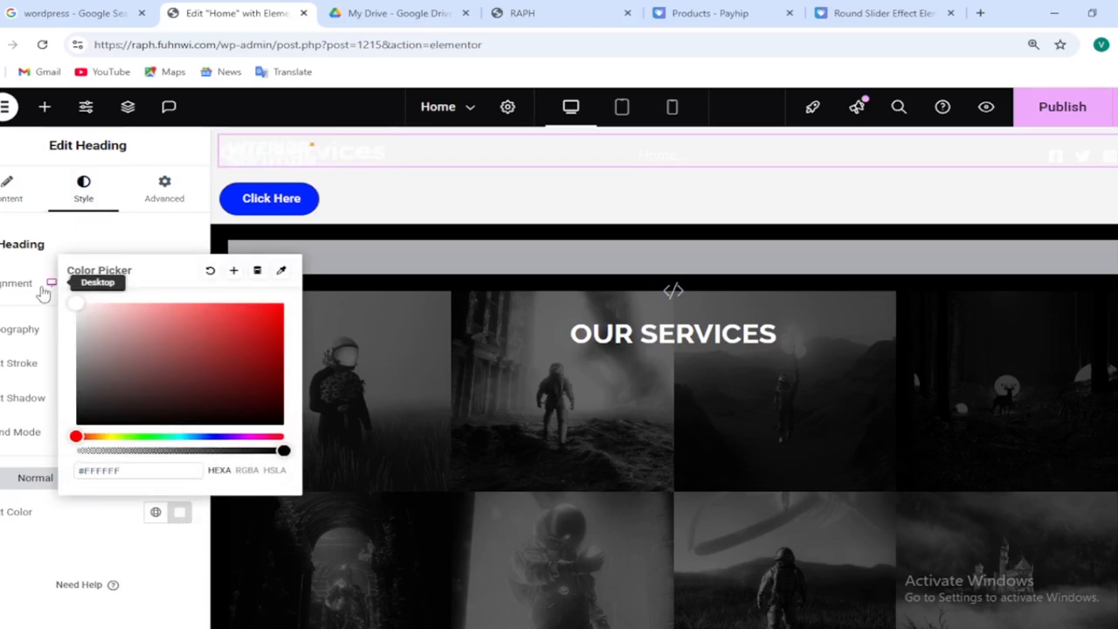
Give the heading-and-button container a classic background colored black #000000
click(75, 547)
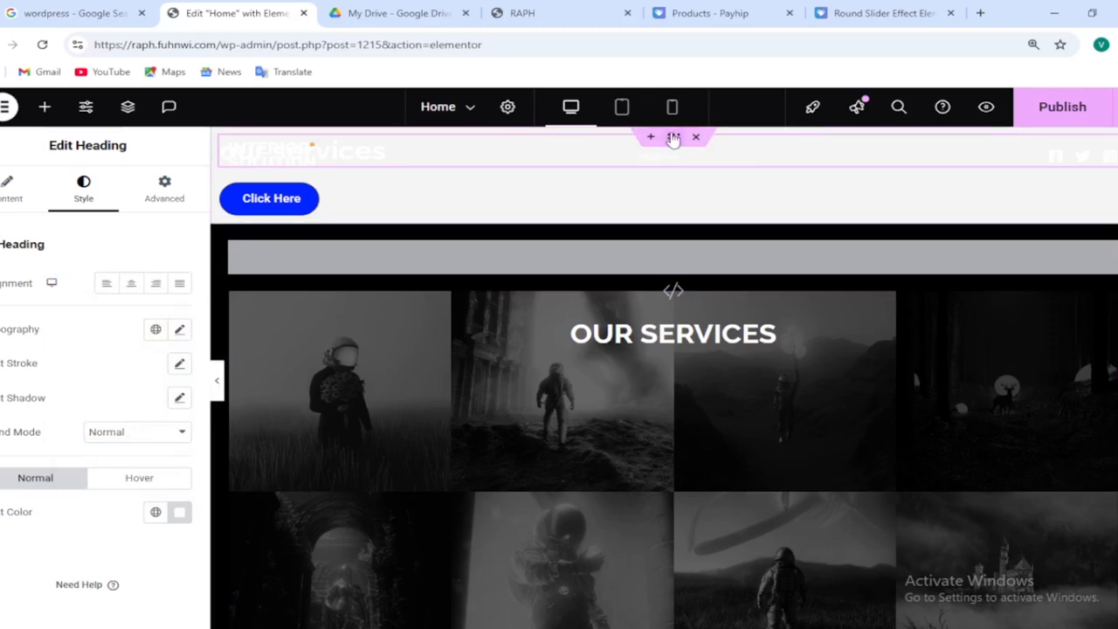
click(673, 138)
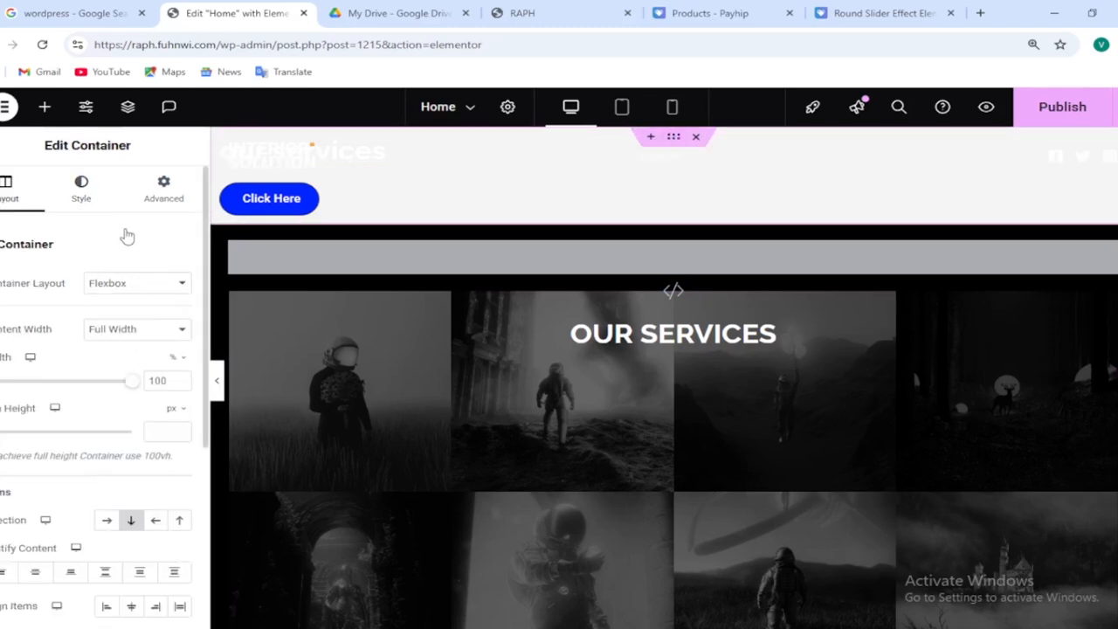
click(92, 201)
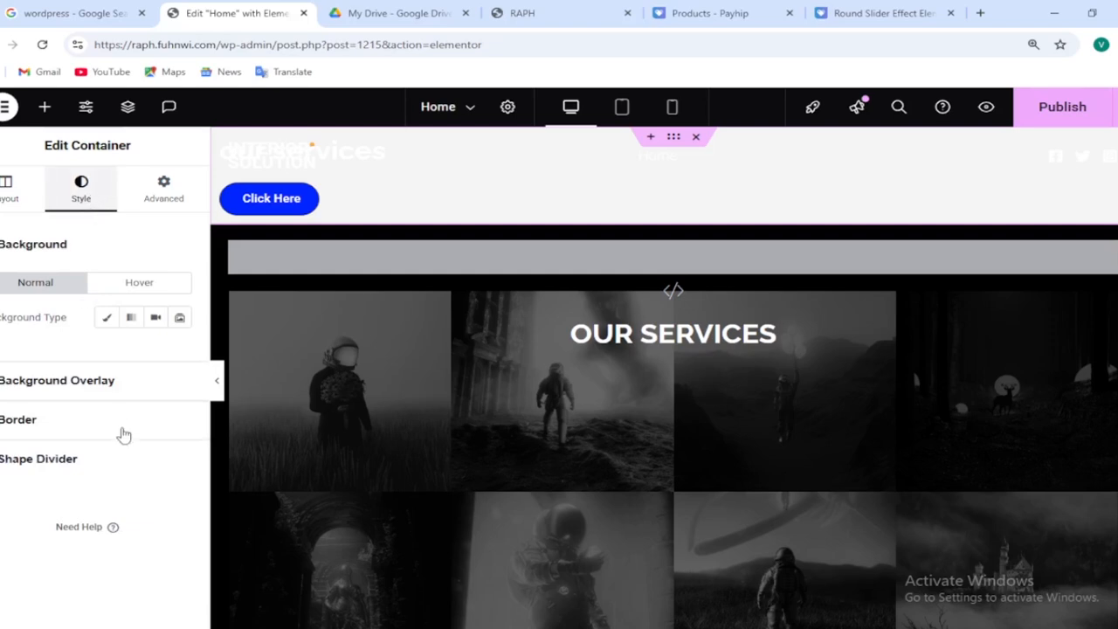
click(109, 318)
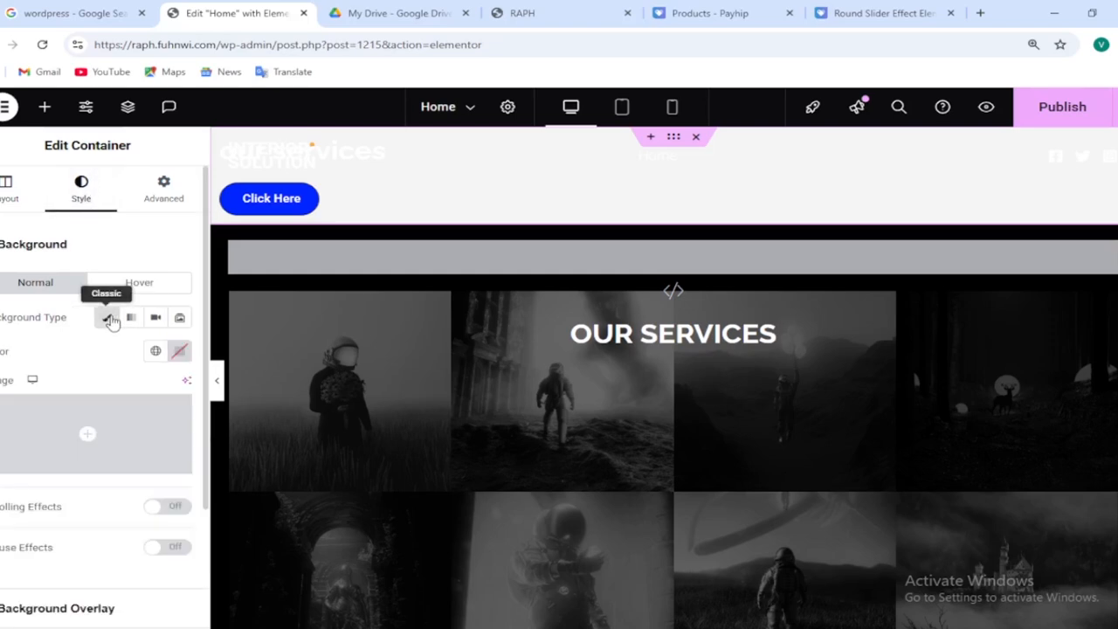
click(181, 351)
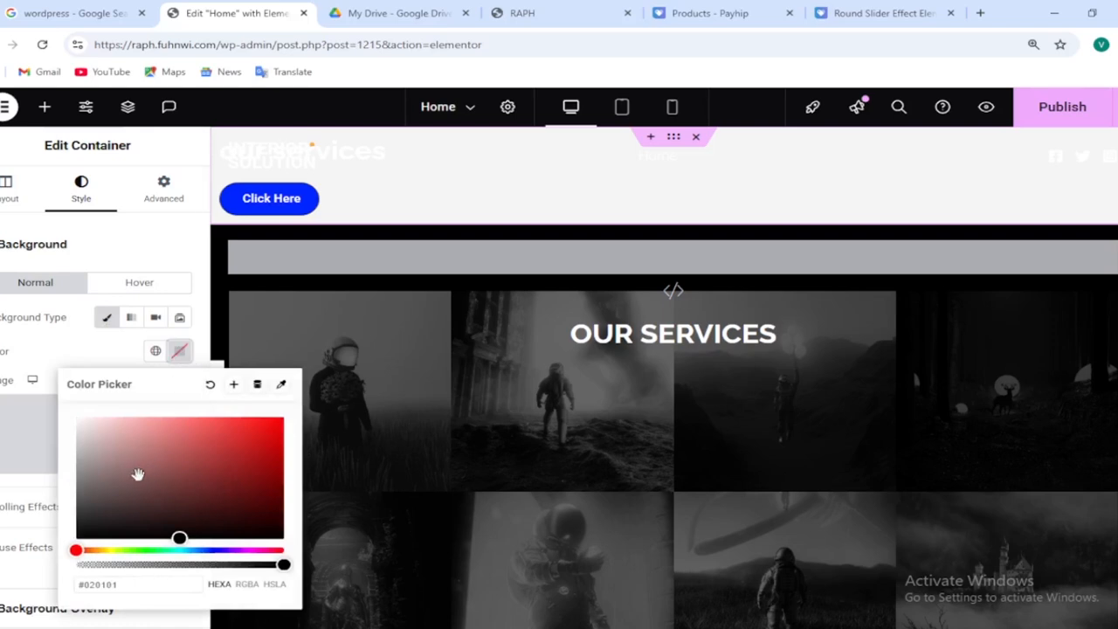
drag(138, 474, 61, 547)
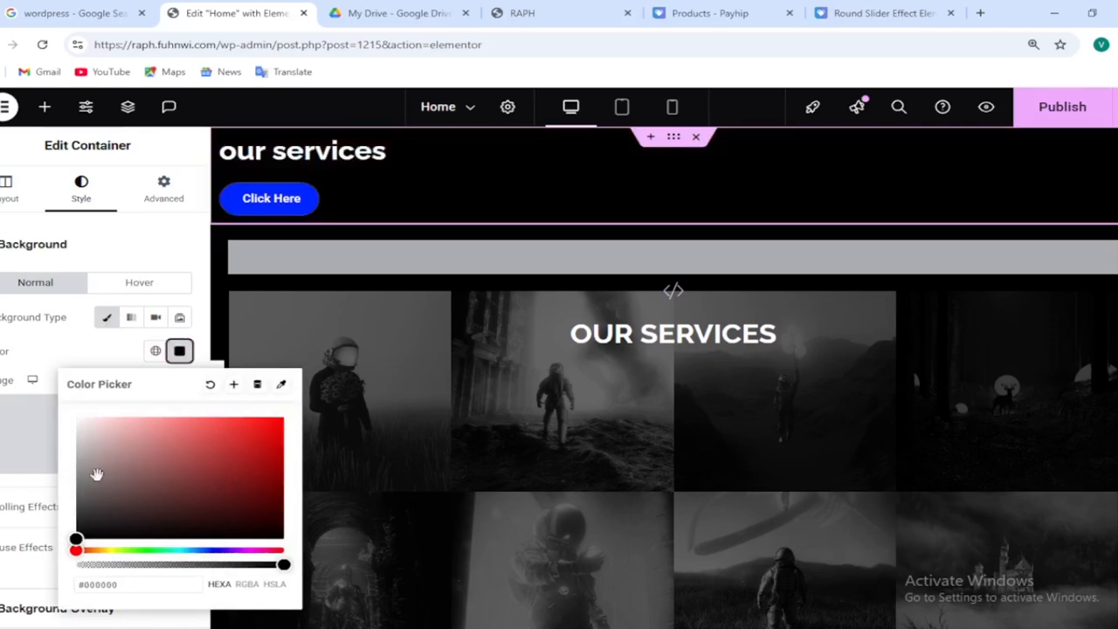
Center the container's items horizontally in its layout settings
click(21, 214)
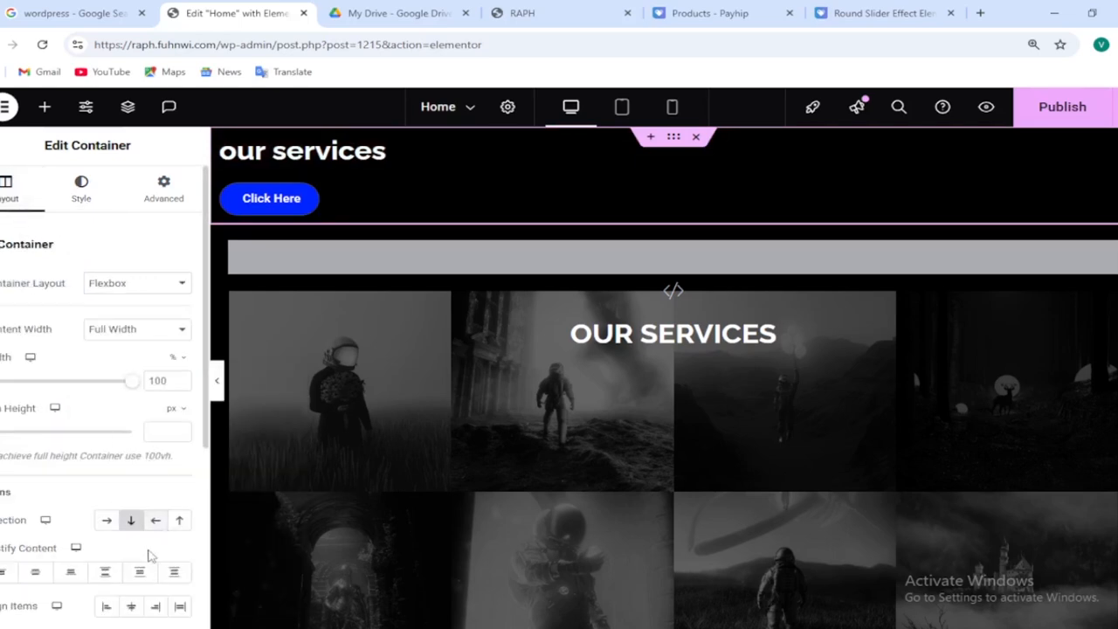
click(132, 606)
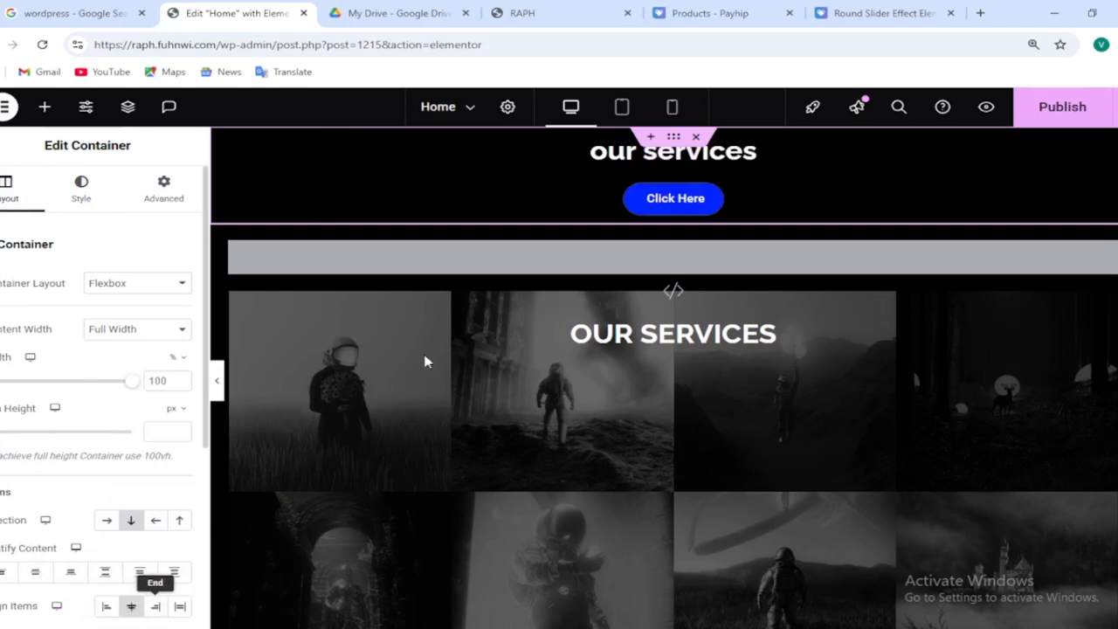
Search for and add a Basic Gallery widget below the services container, then select it
click(44, 106)
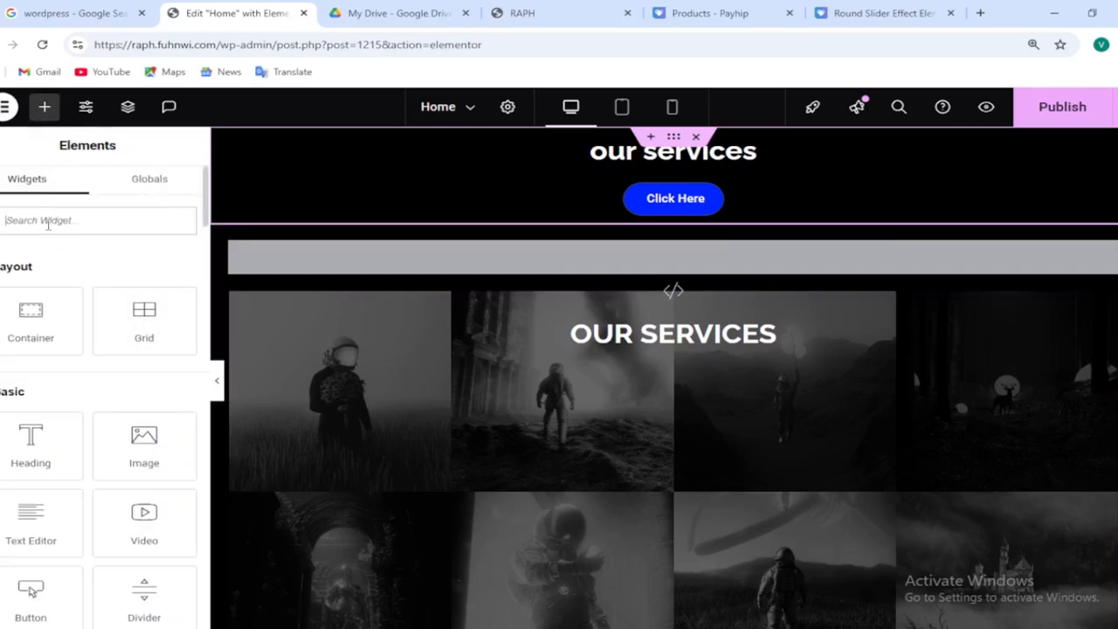
text(bas)
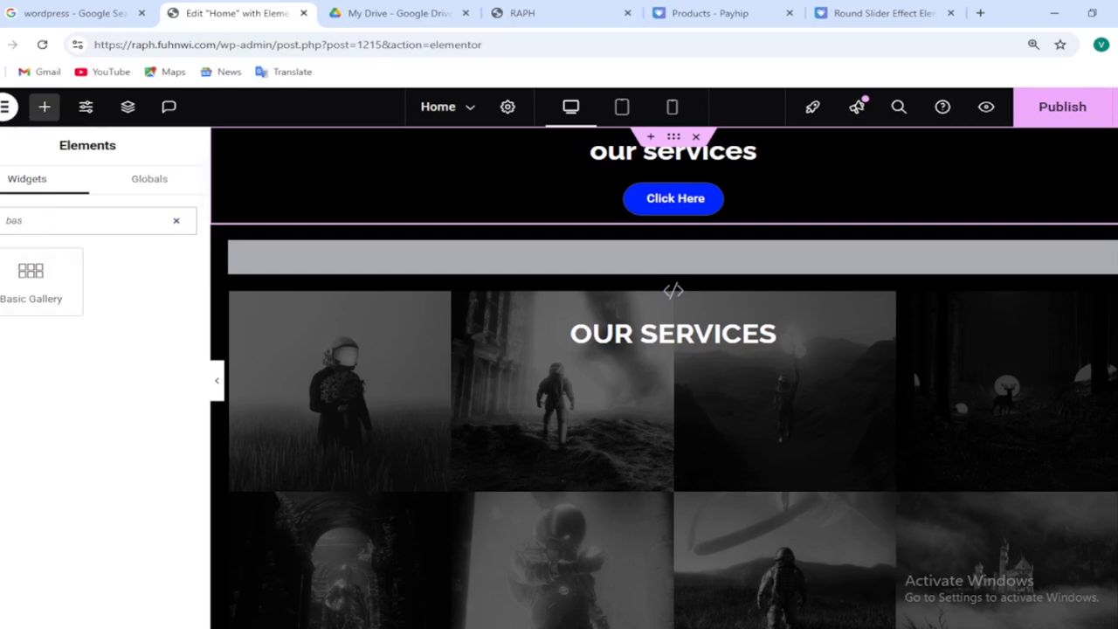
drag(22, 275, 662, 214)
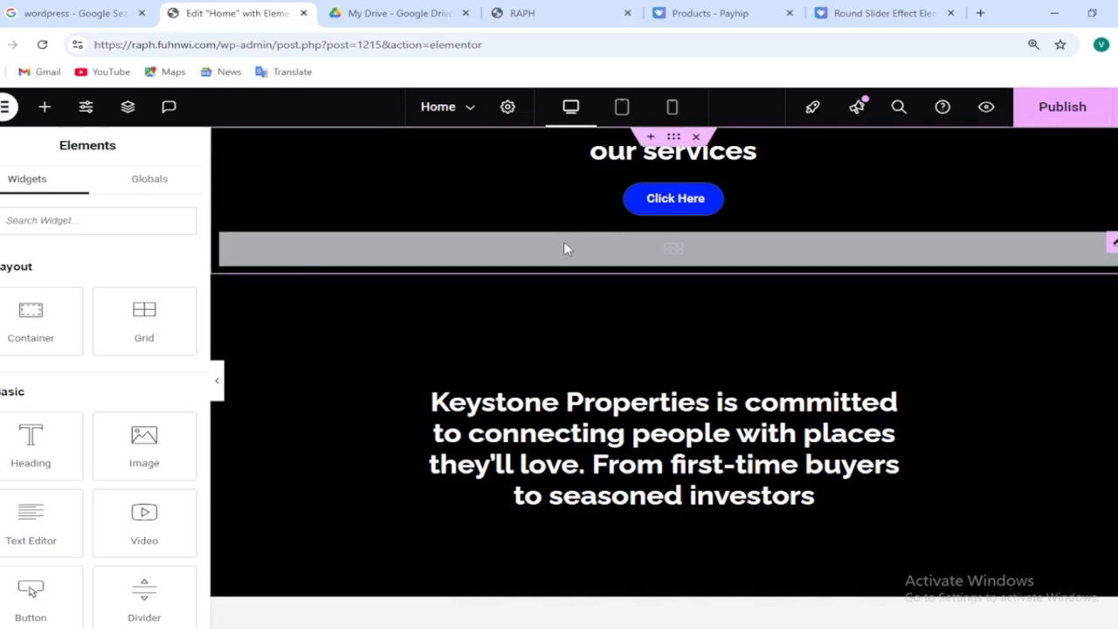
click(565, 249)
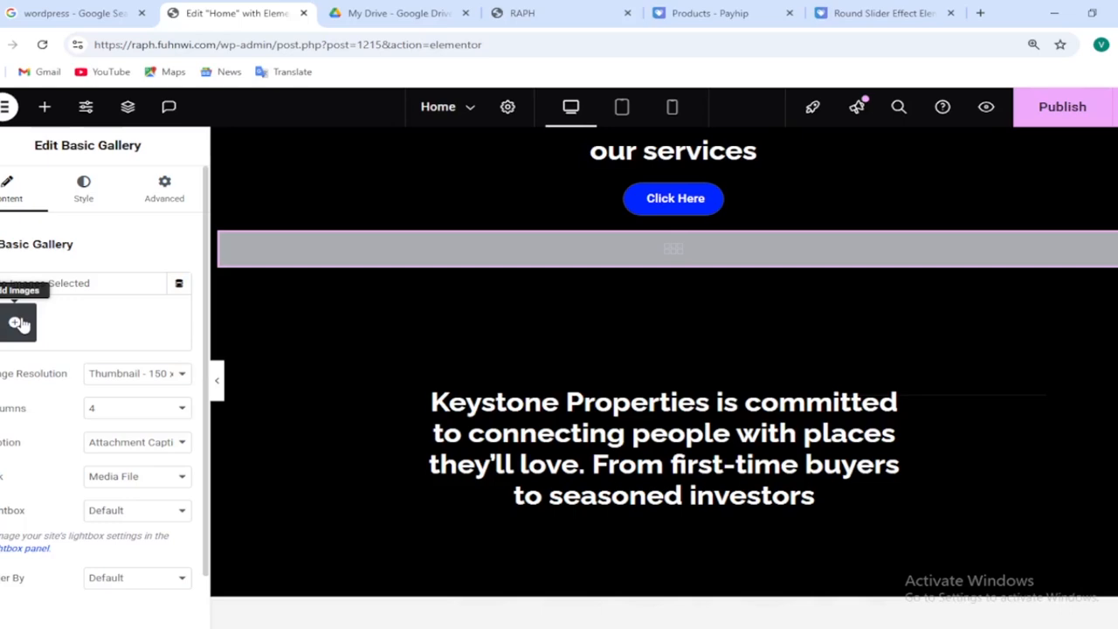
Create and insert a gallery of eight Media Library images into the Basic Gallery widget
click(407, 23)
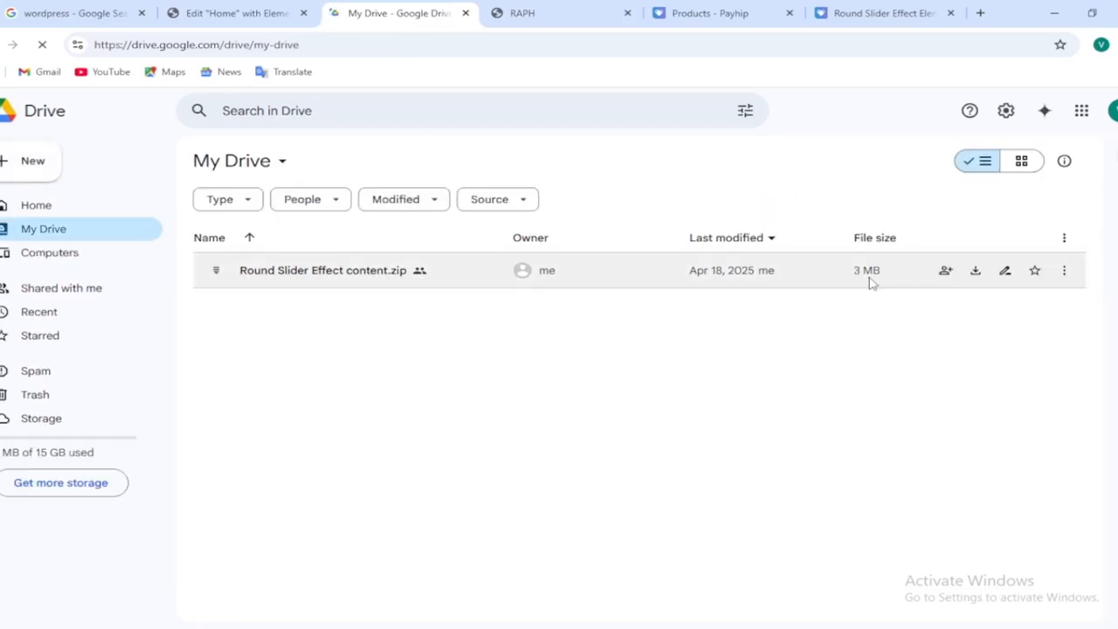
click(284, 12)
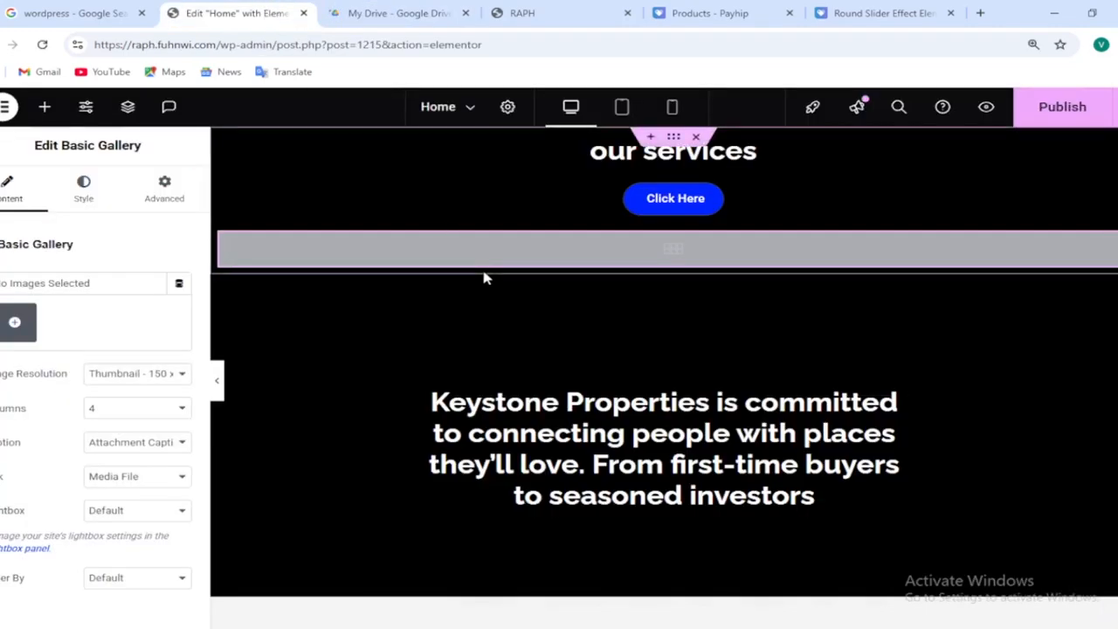
click(25, 334)
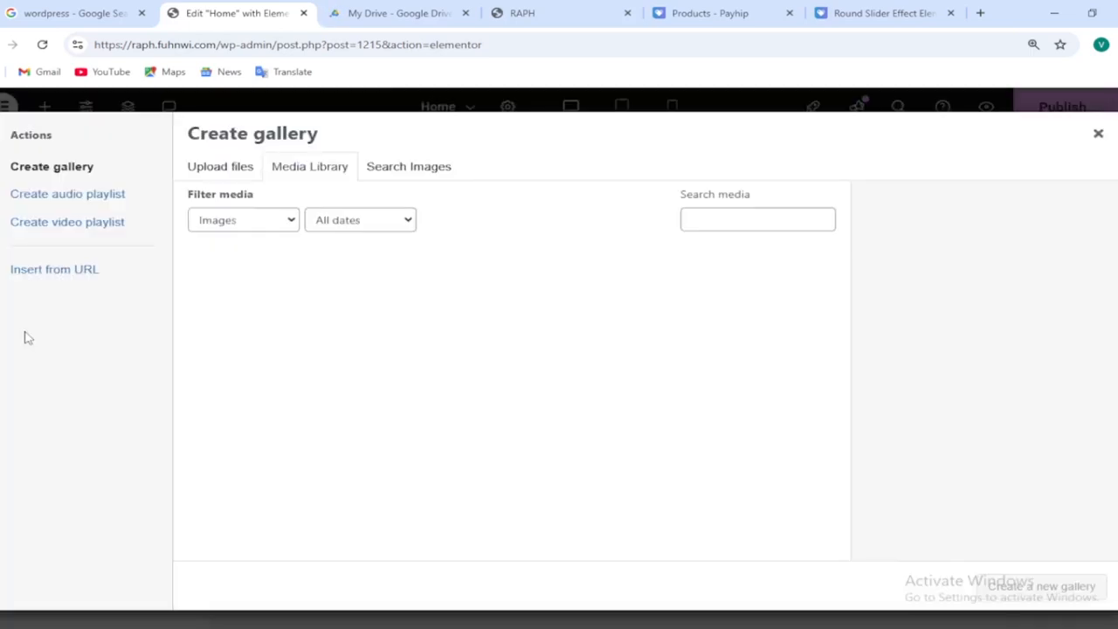
click(327, 169)
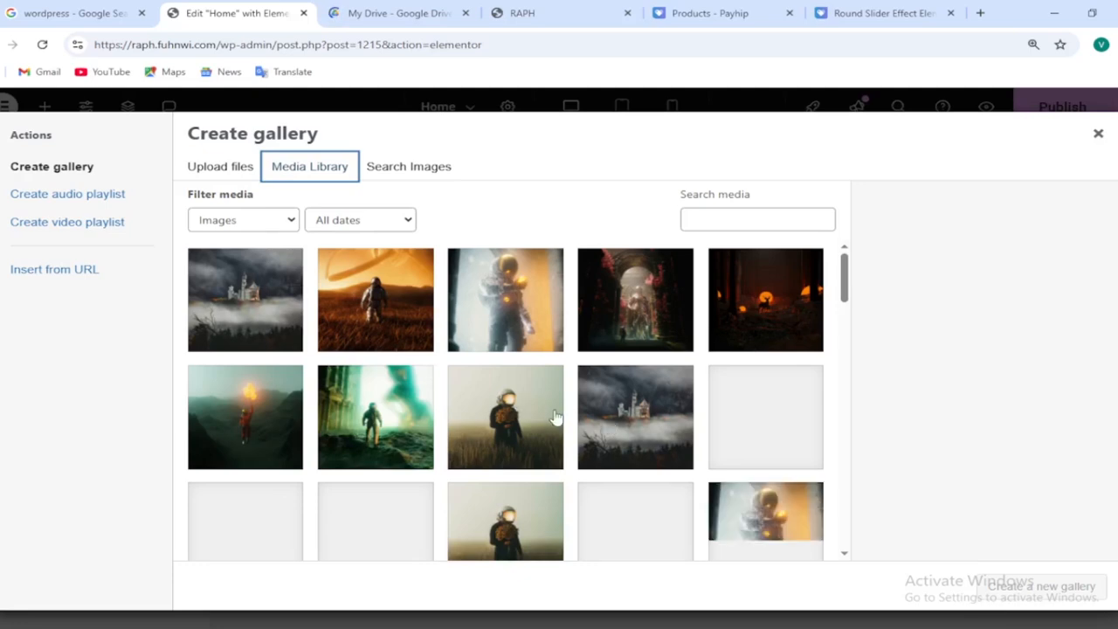
click(505, 422)
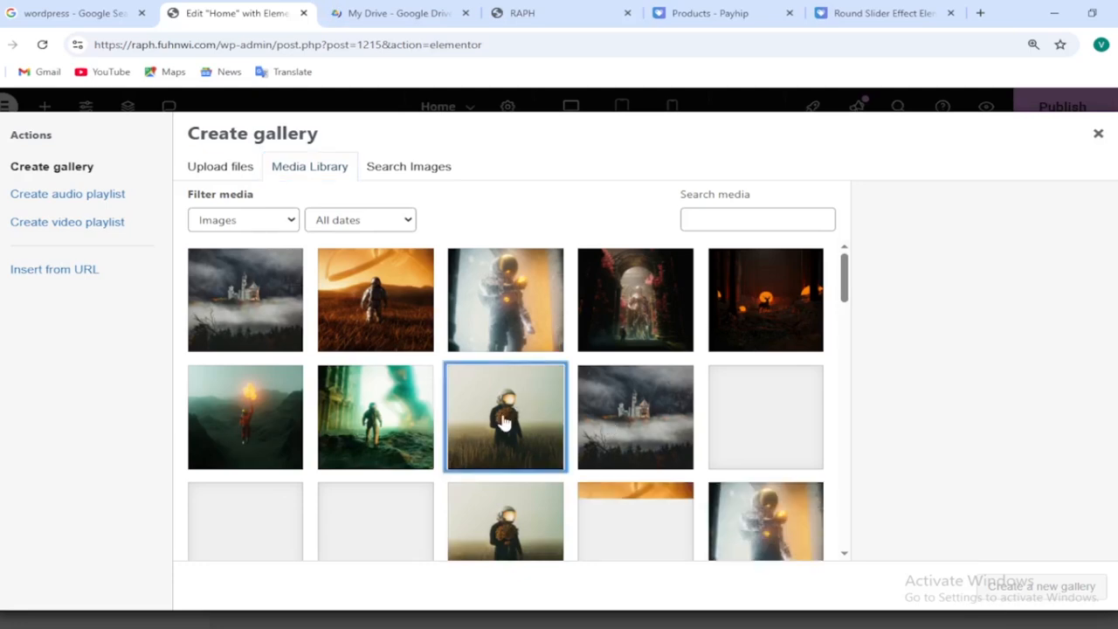
click(416, 412)
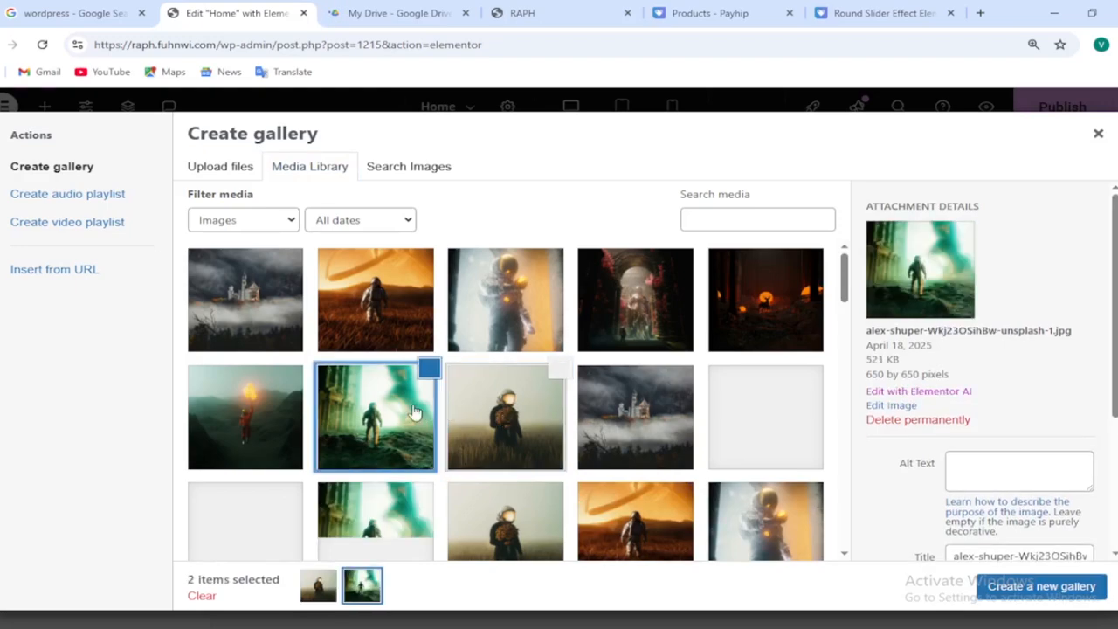
click(275, 390)
click(496, 316)
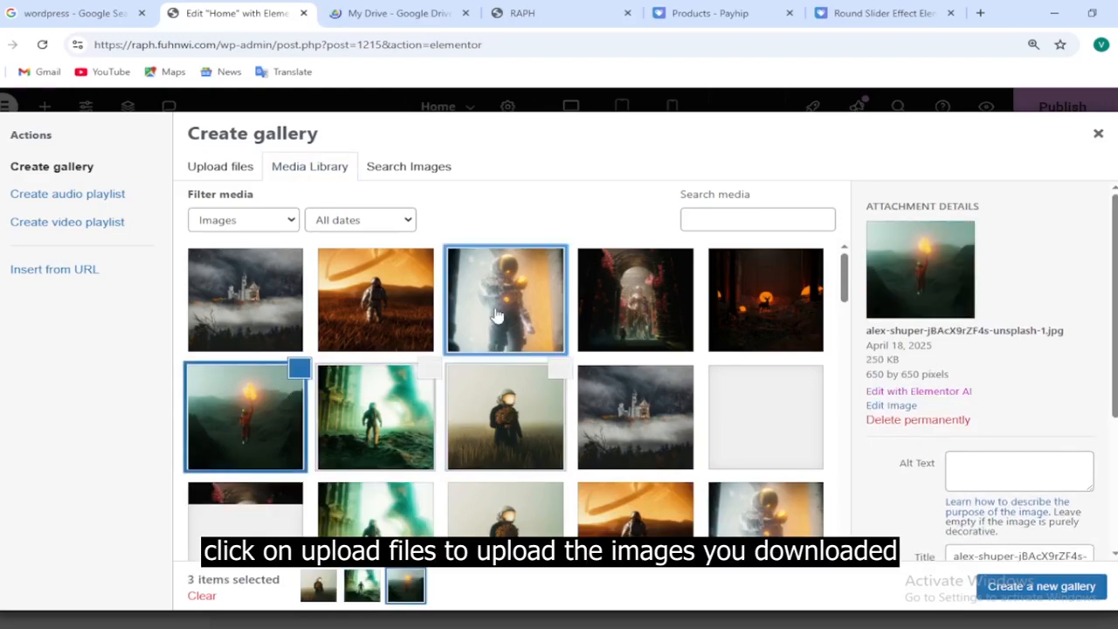
click(627, 301)
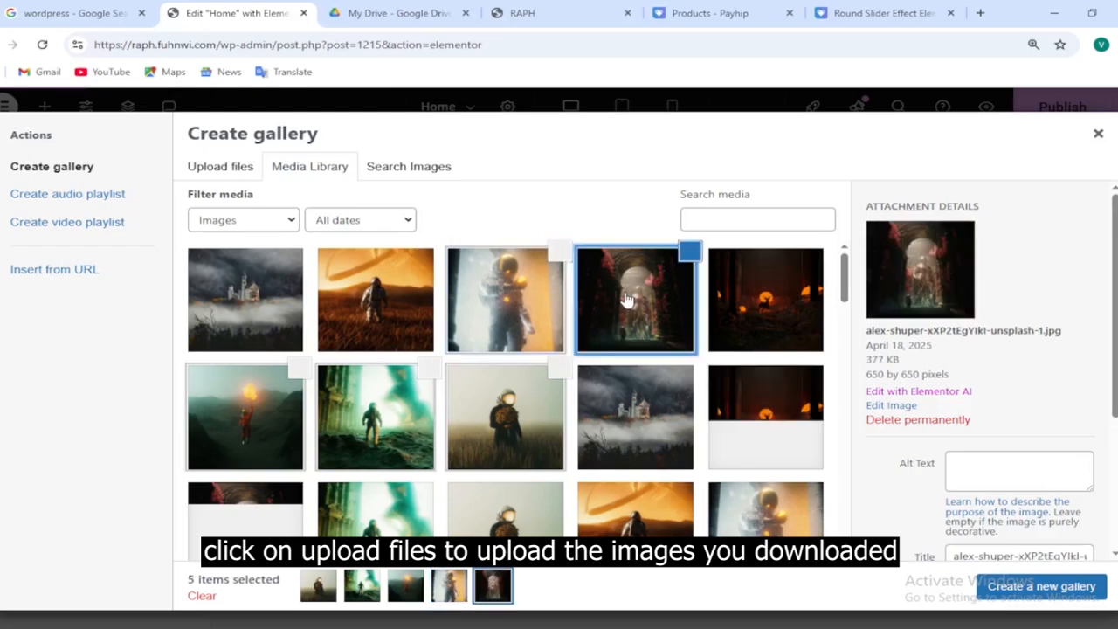
click(748, 306)
click(415, 293)
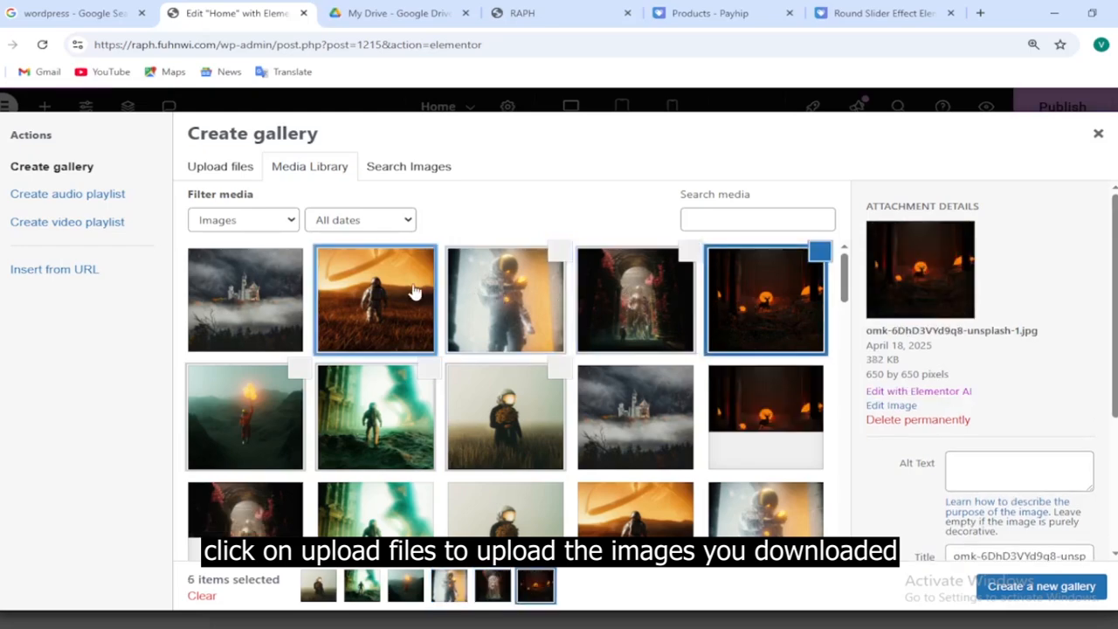
click(288, 292)
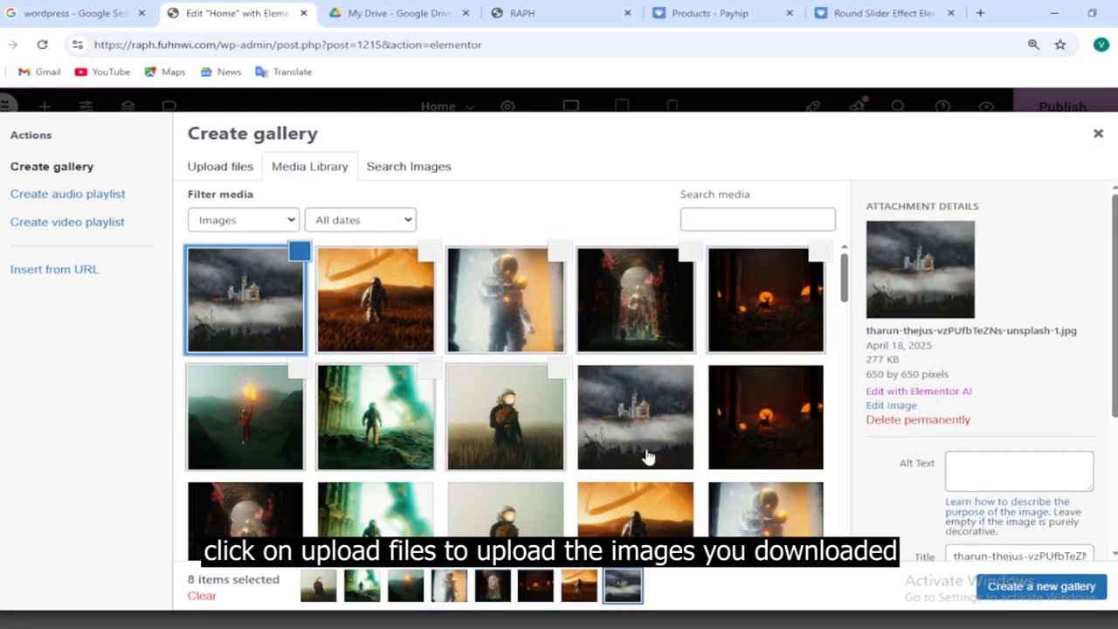
click(1018, 591)
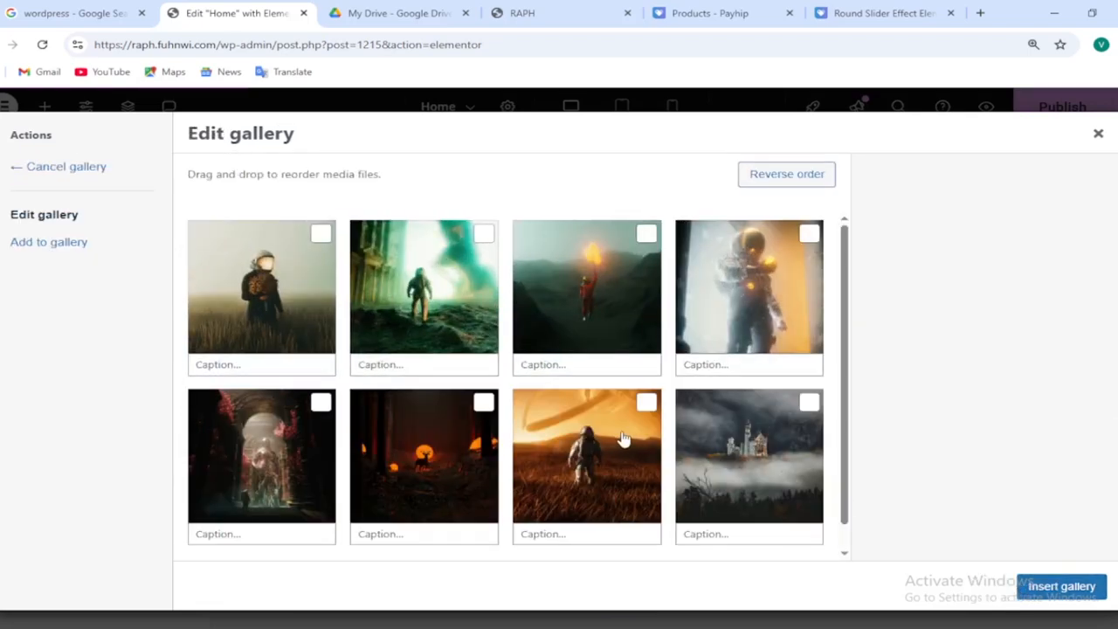
mouse_move(623, 443)
mouse_down()
mouse_move(424, 437)
mouse_move(618, 436)
mouse_up()
click(1064, 589)
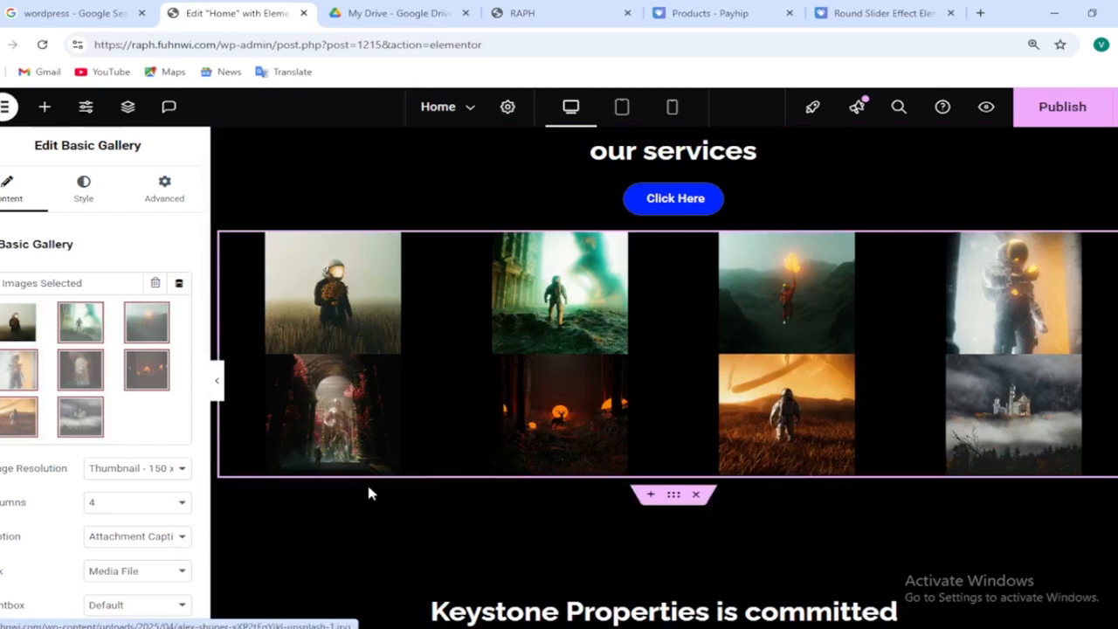
Set the gallery's link option to None and its image resolution to Full
click(141, 571)
click(141, 572)
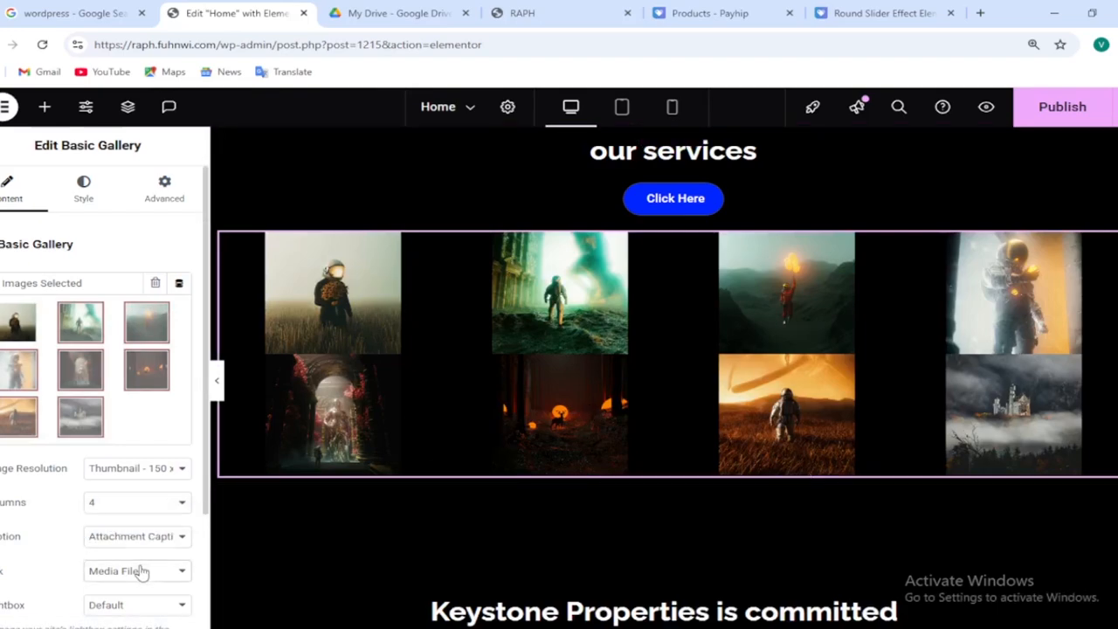
click(575, 330)
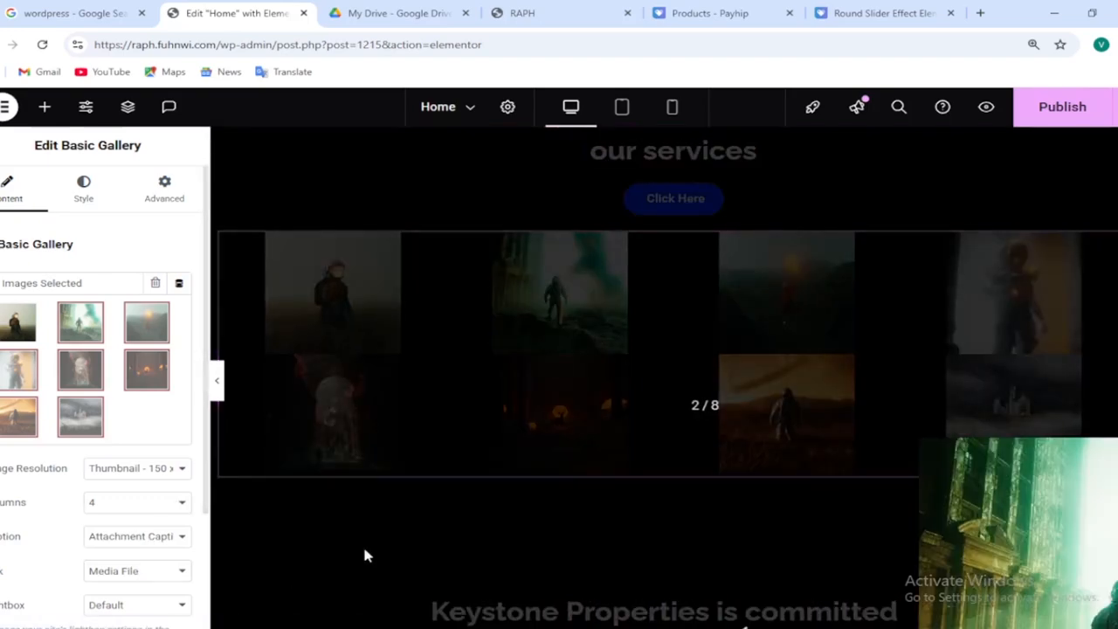
click(561, 497)
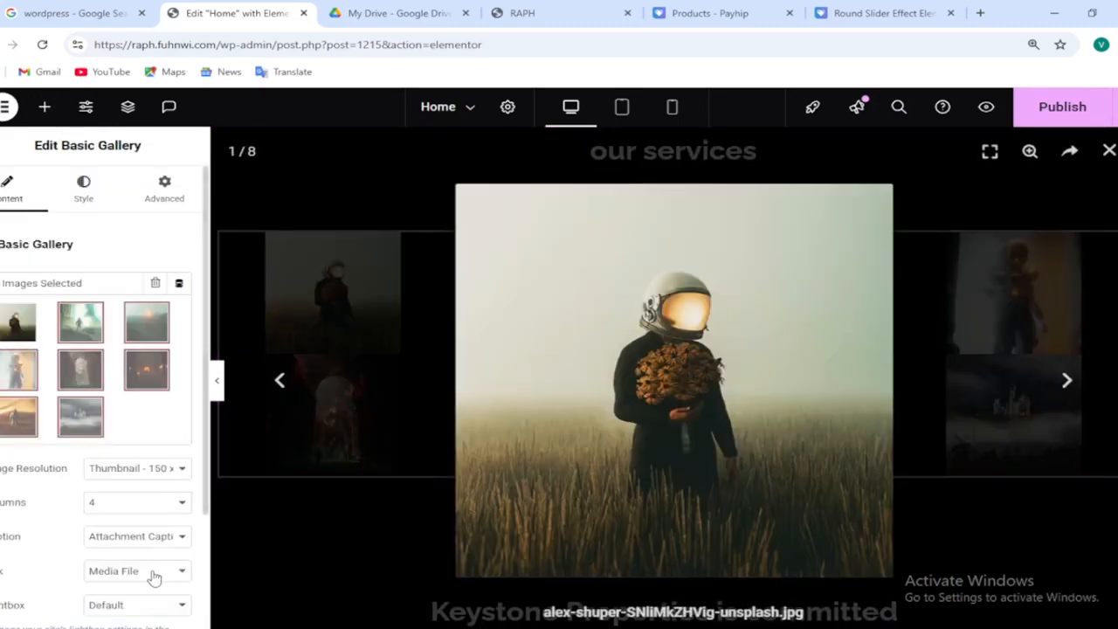
click(156, 572)
click(157, 552)
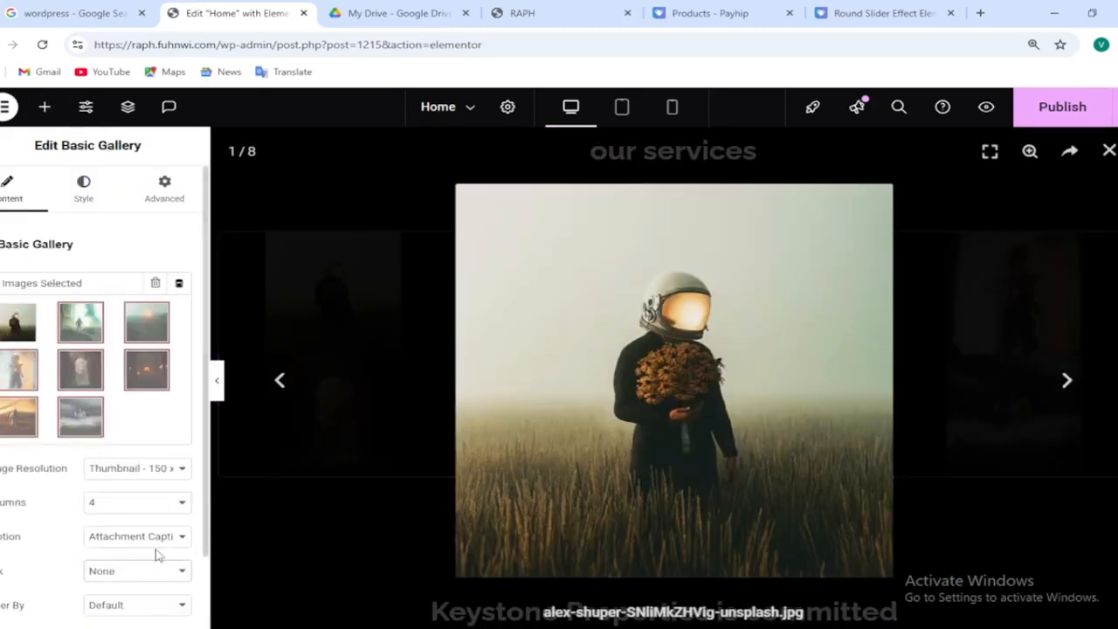
click(1110, 153)
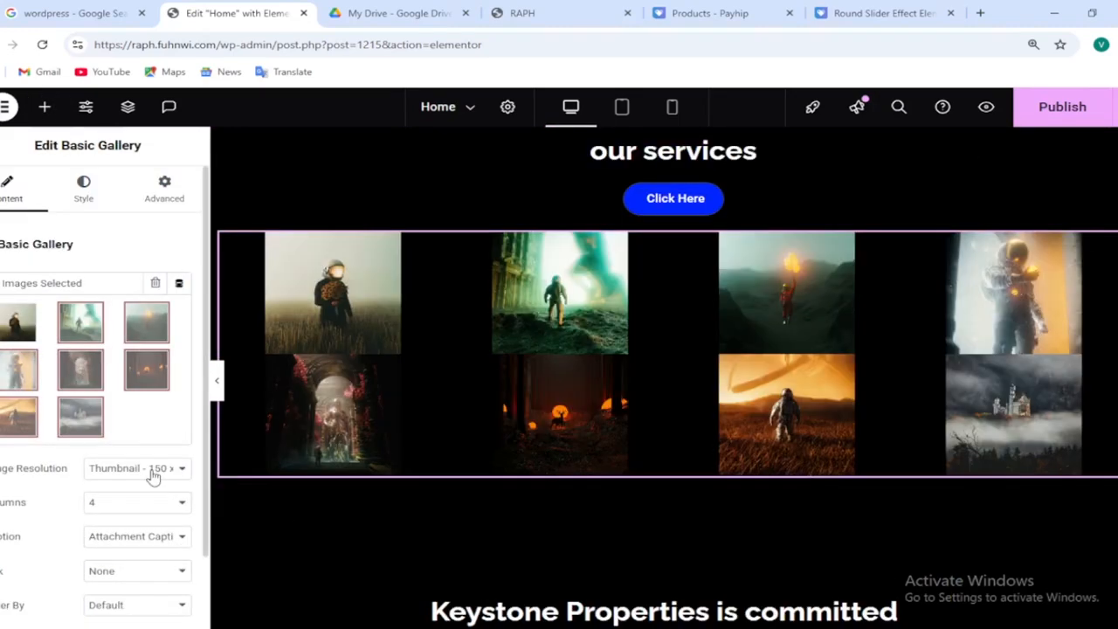
click(154, 473)
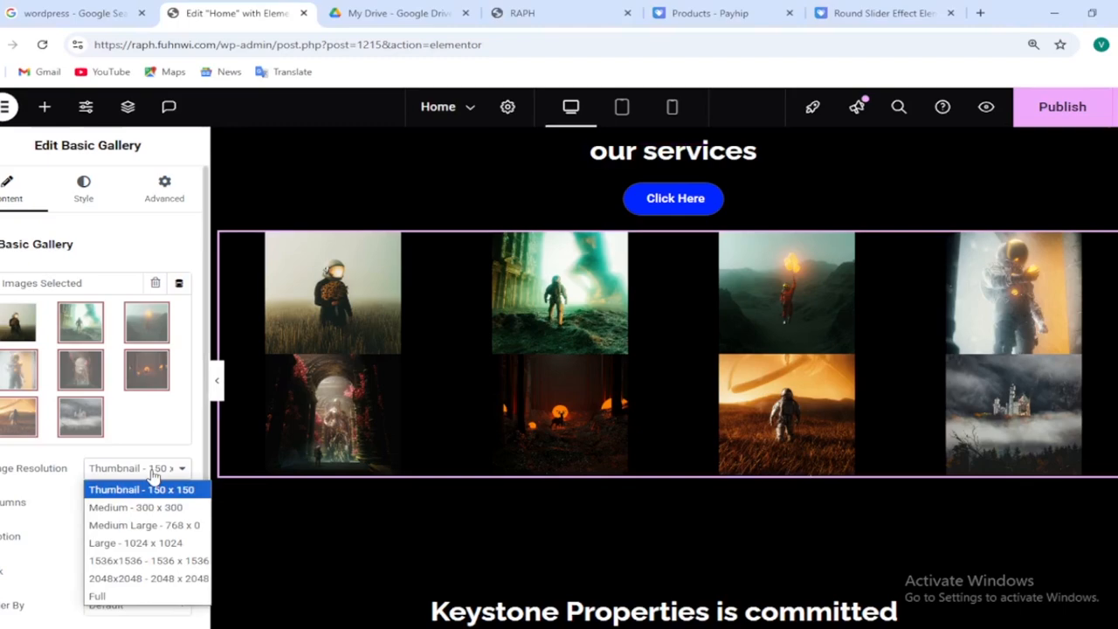
click(131, 595)
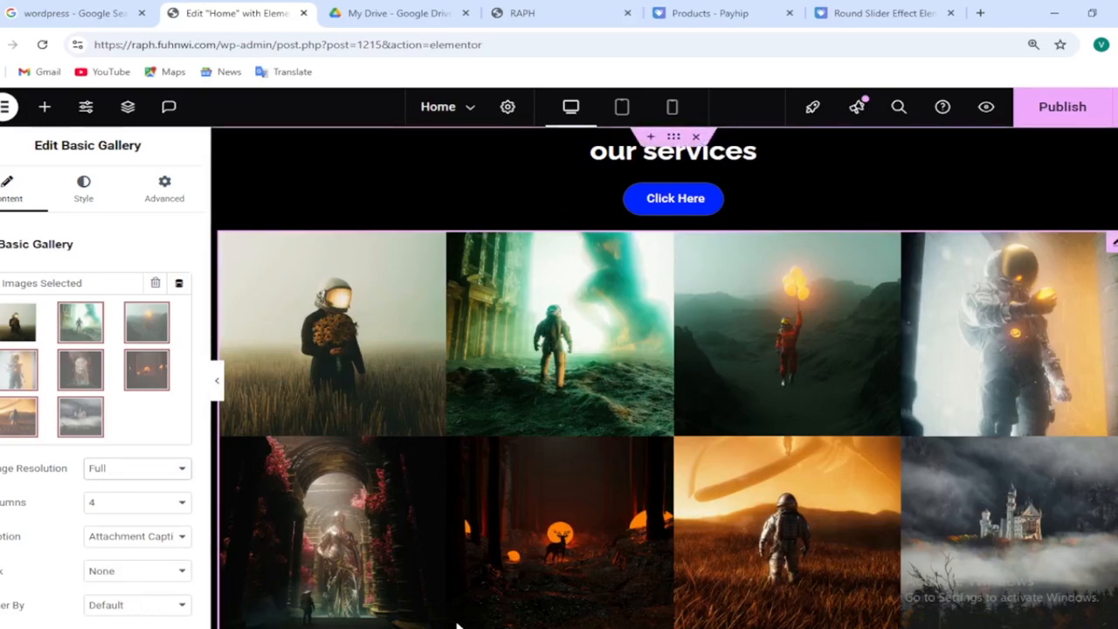
Select the services container and give it the CSS class mdw-curved-slider
click(675, 140)
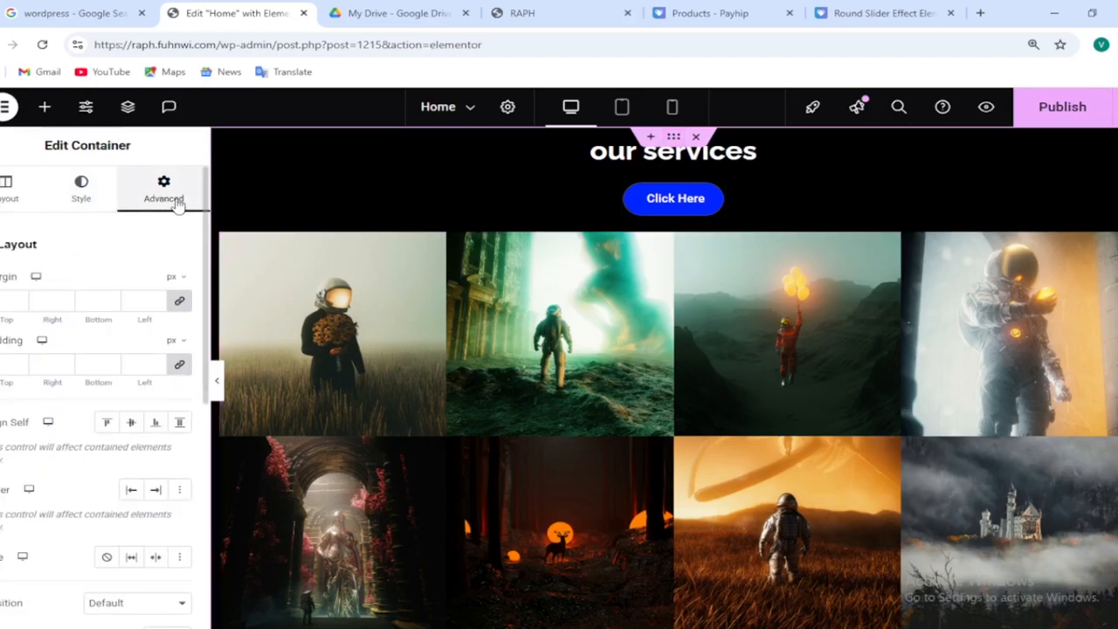
scroll(208, 381, down, 3)
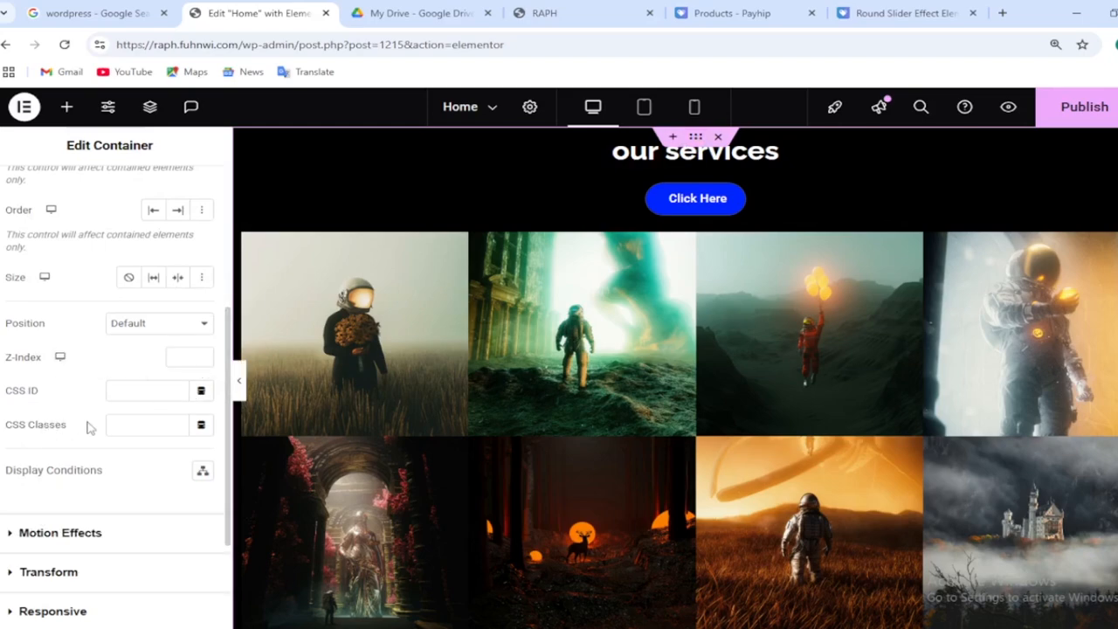
click(116, 424)
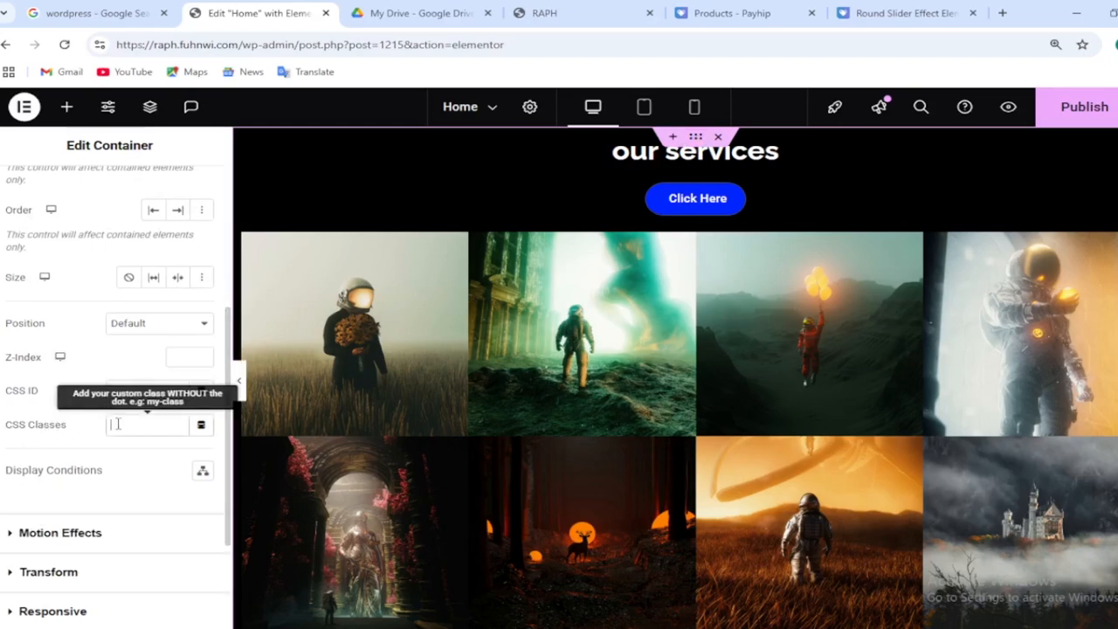
text(mdw)
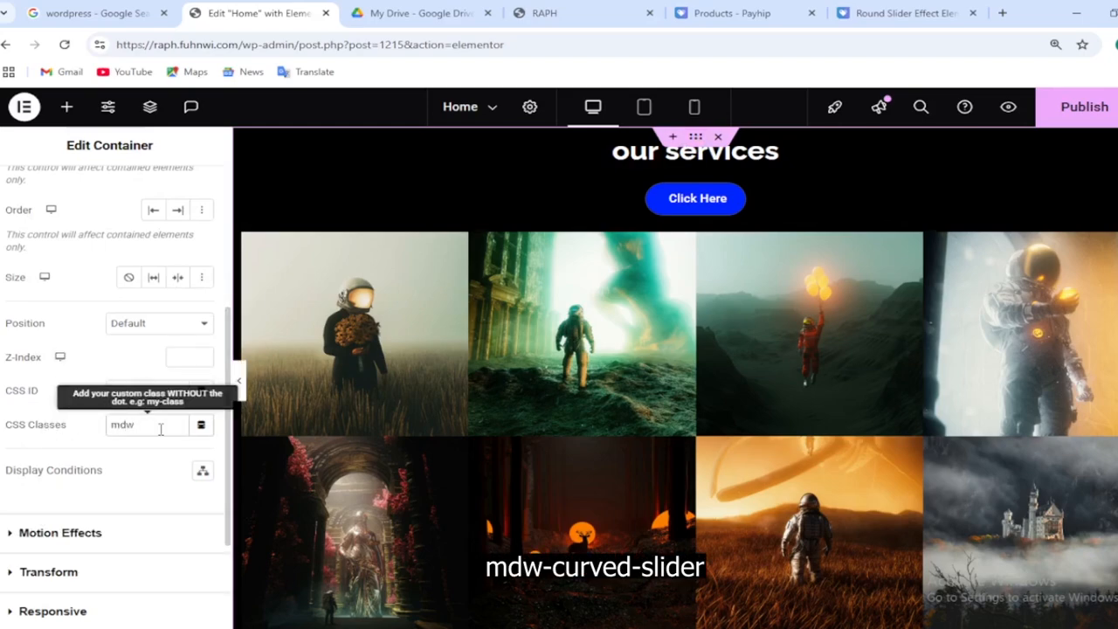
text(-curved-slider)
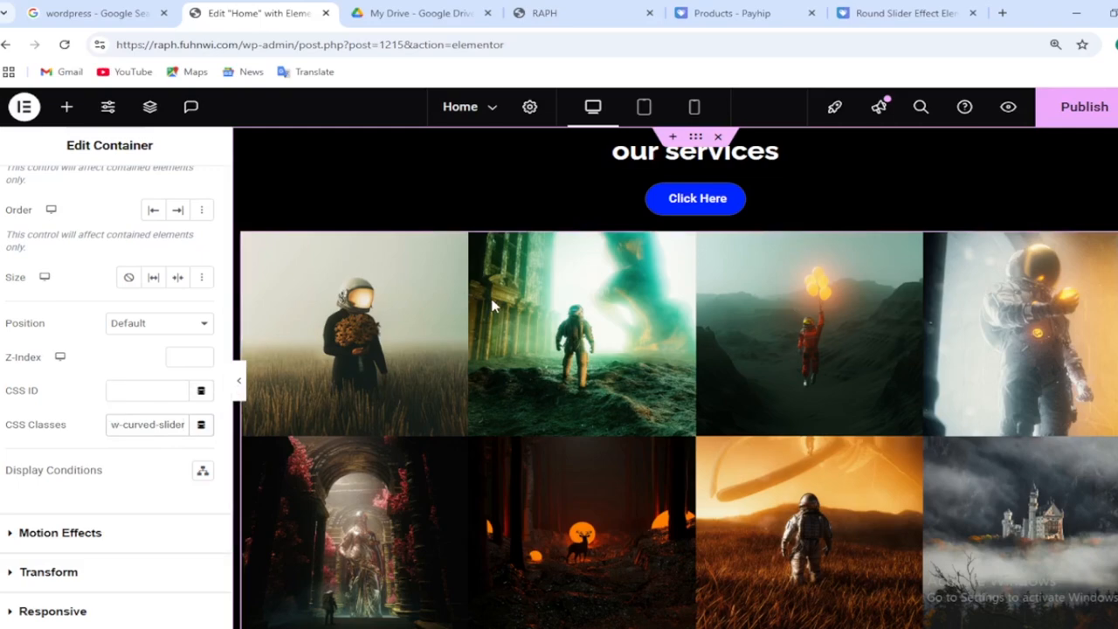
Search for the HTML widget and place it above the gallery
click(67, 109)
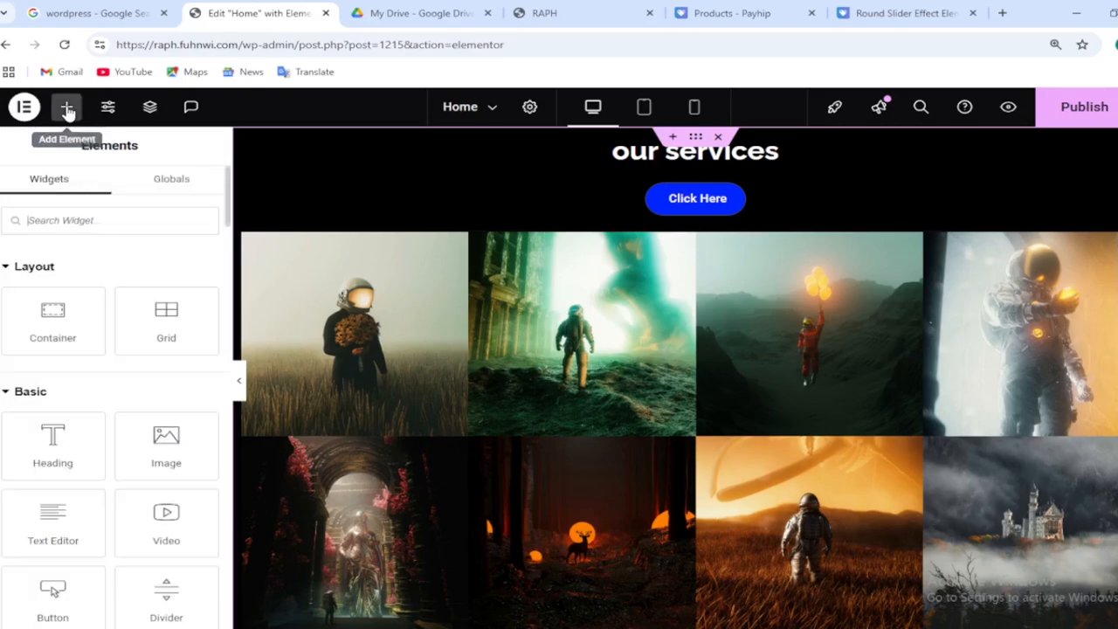
click(70, 218)
text(i)
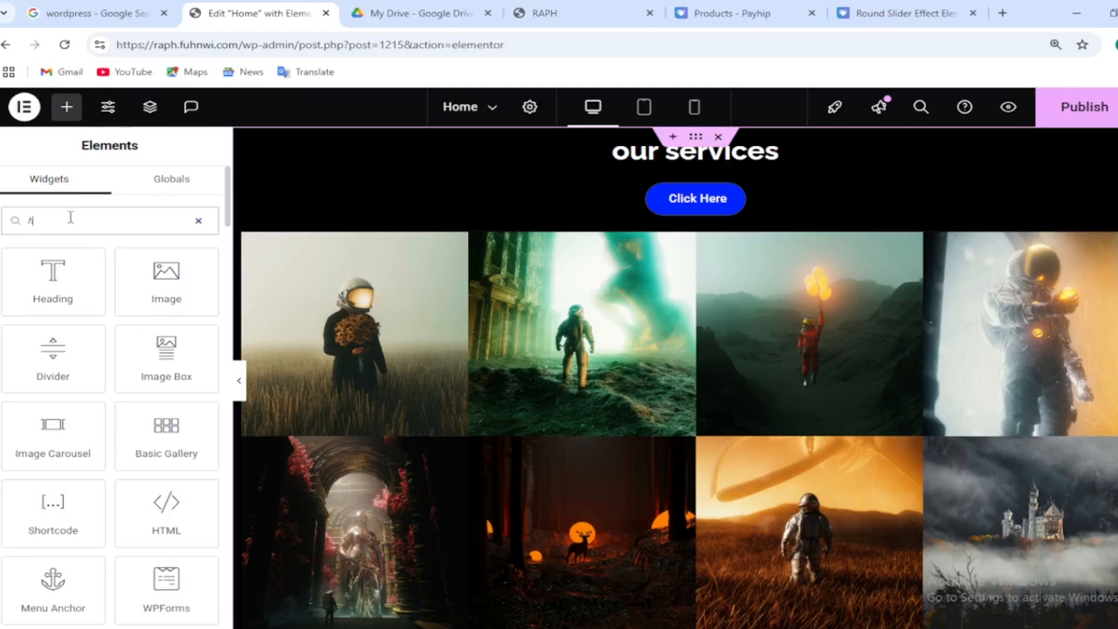
text(tml)
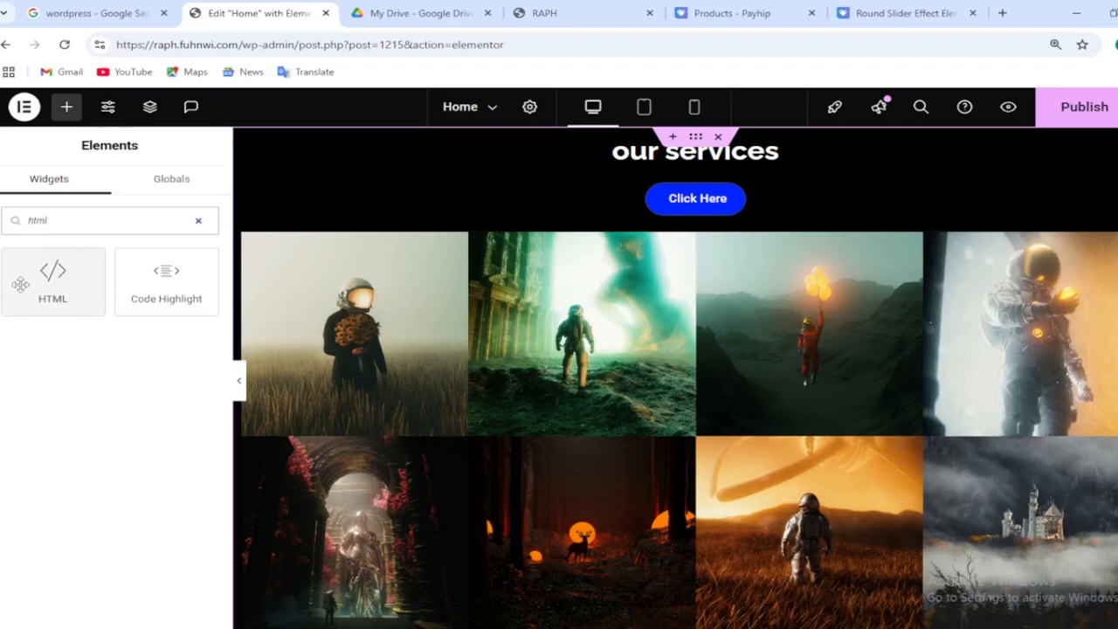
drag(20, 284, 288, 243)
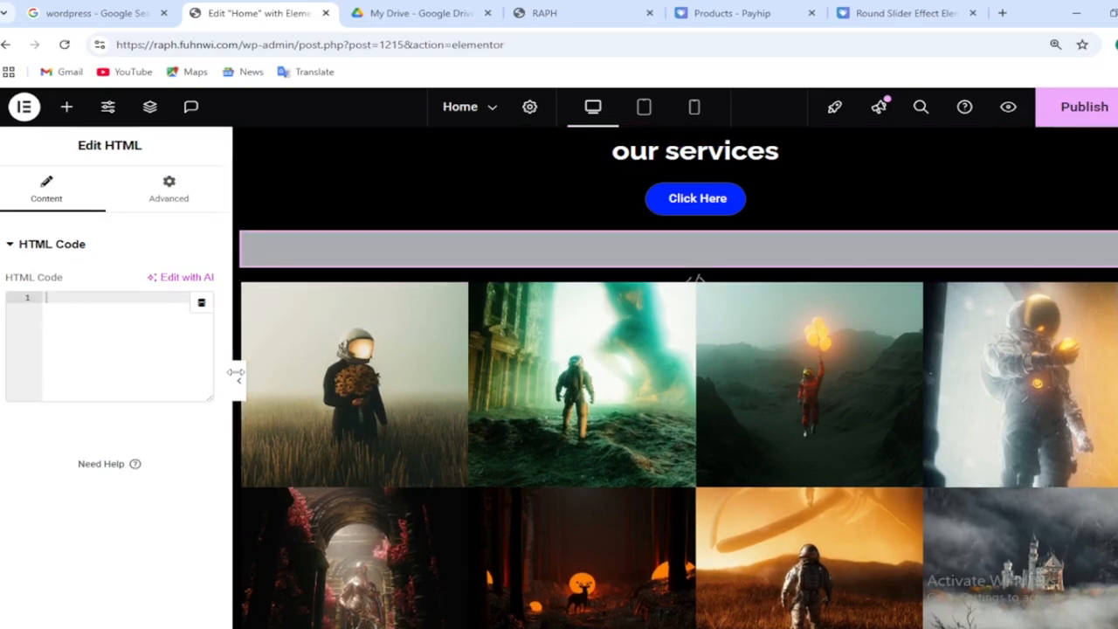
Copy the slider code from the Notepad file and paste it into the HTML widget's code field
key(alt+Tab)
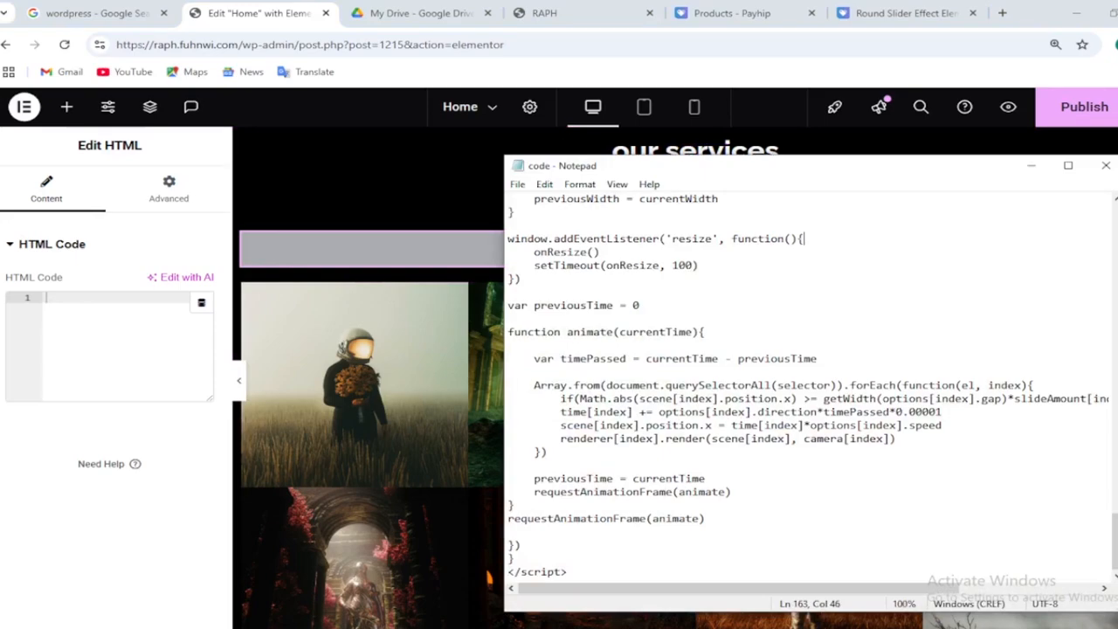
click(761, 513)
key(ctrl+a)
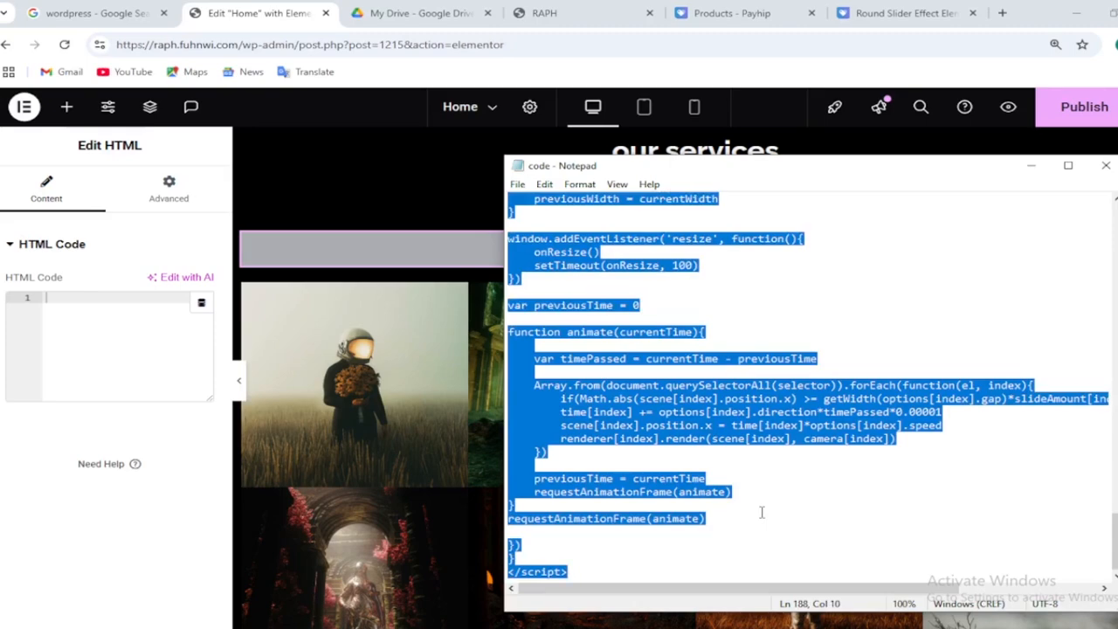
click(761, 513)
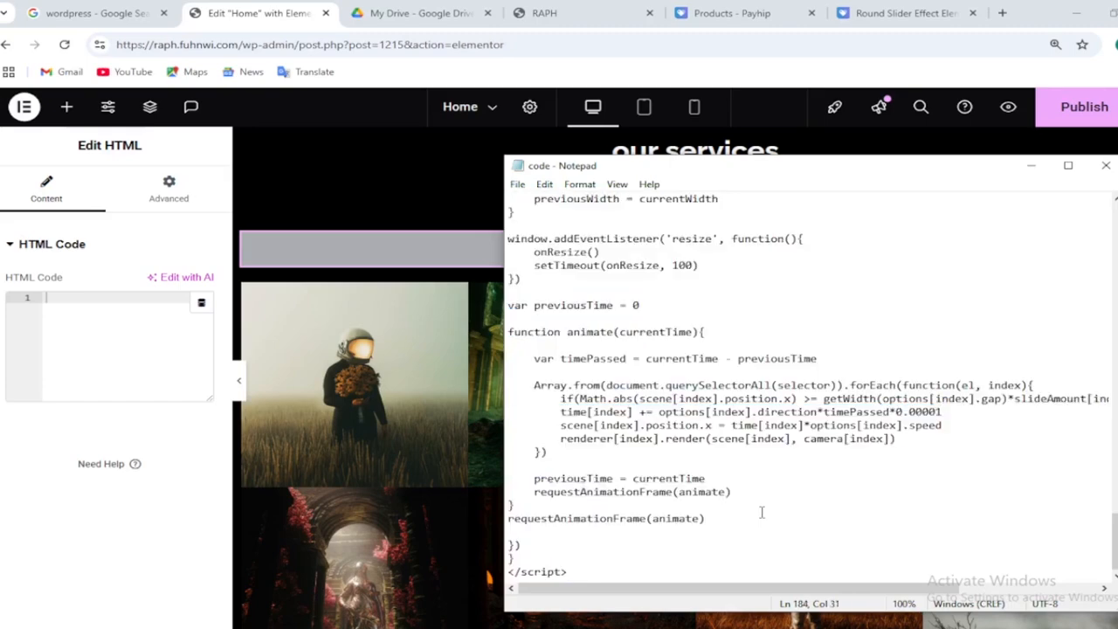
click(1029, 166)
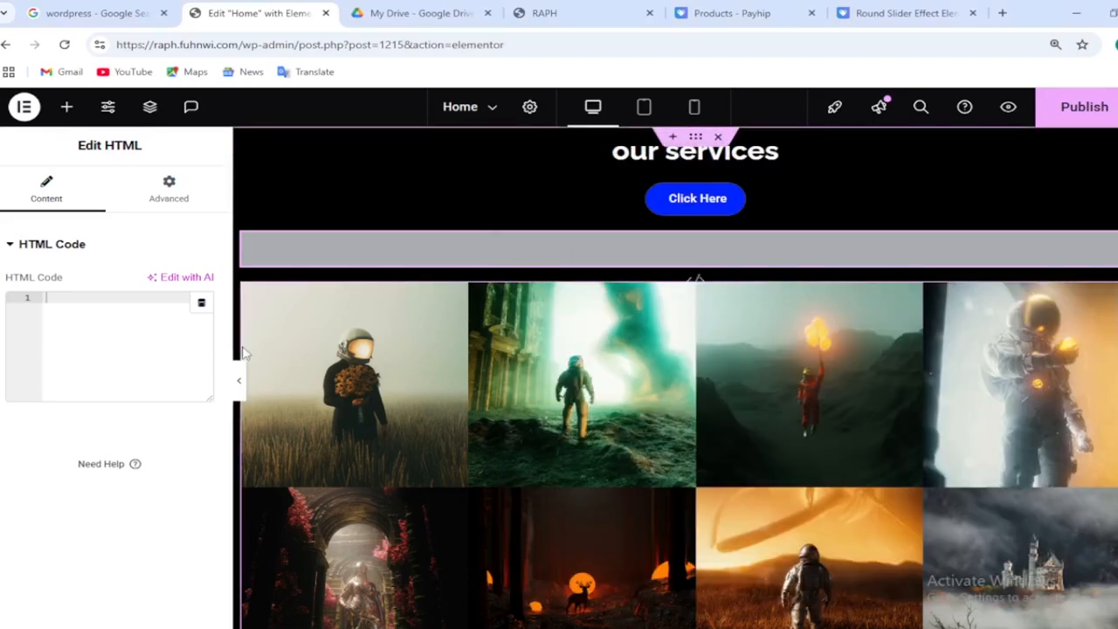
click(138, 297)
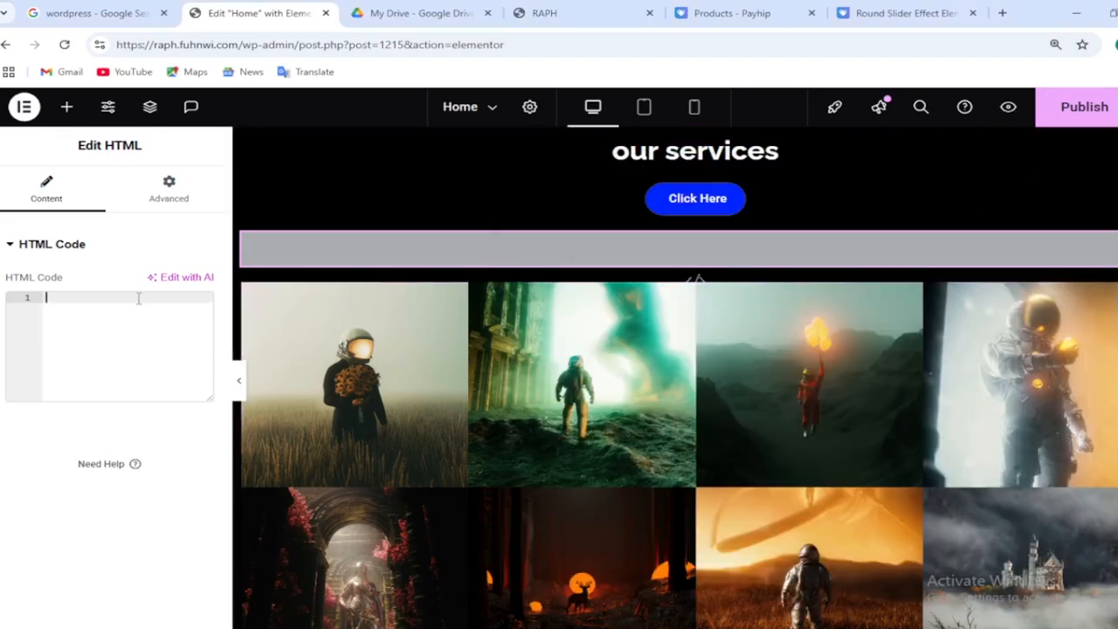
key(ctrl+v)
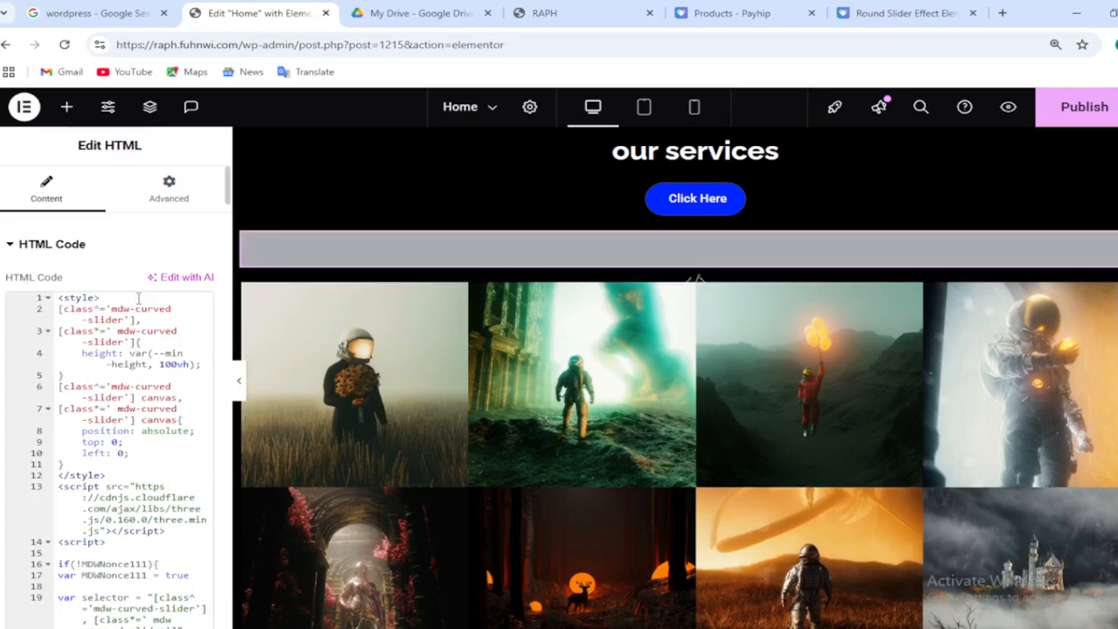
Preview the page in a new tab, then return to the editor
click(1009, 108)
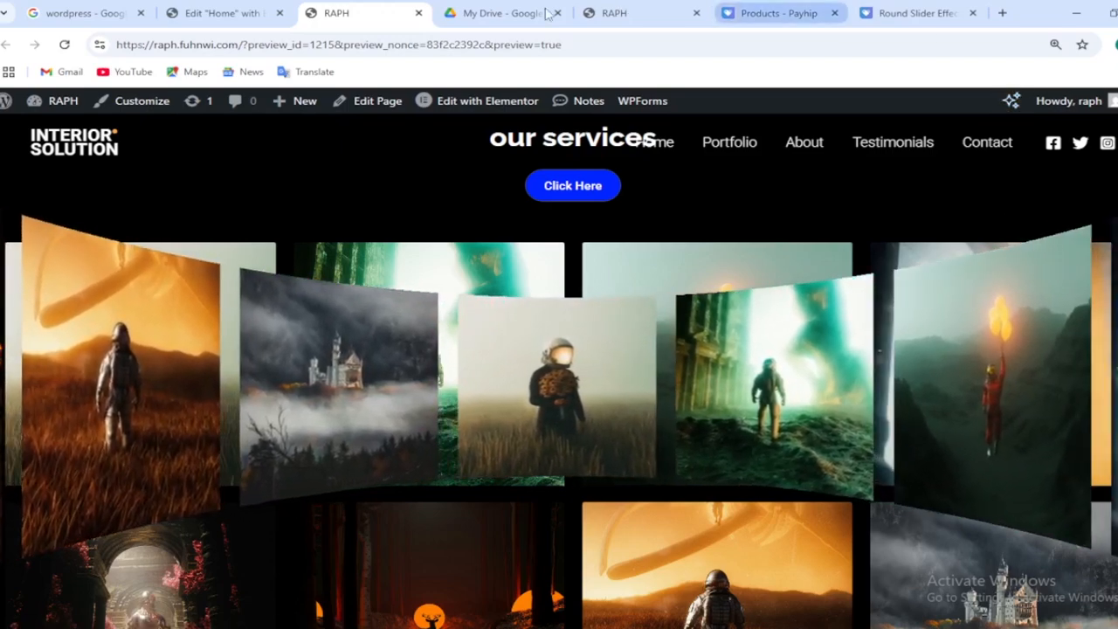
click(249, 15)
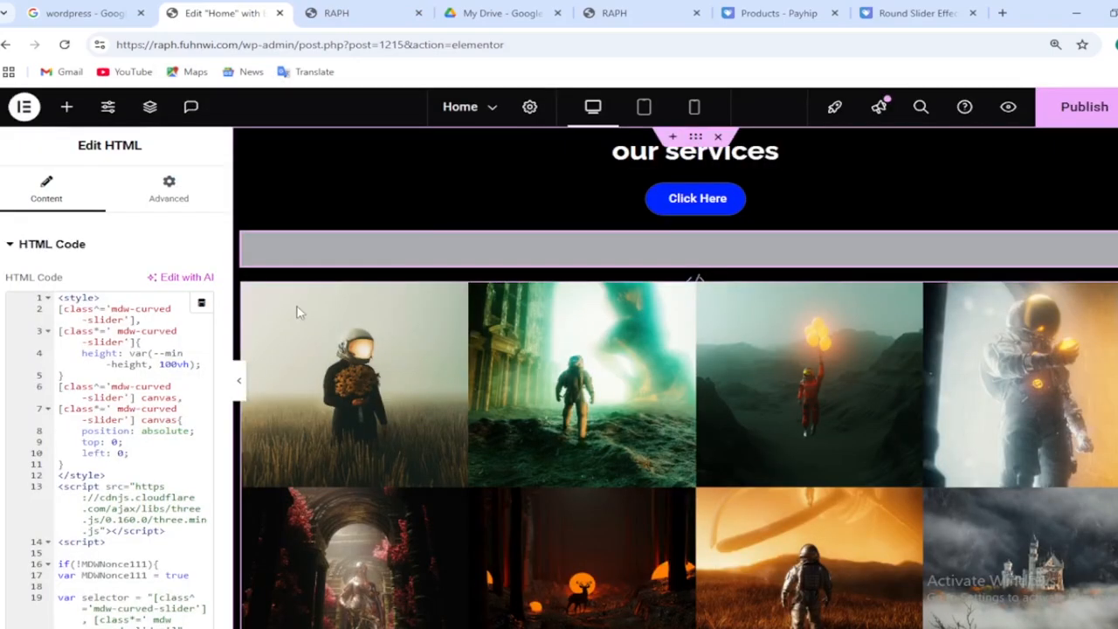
Hide the Basic Gallery widget on desktop, tablet portrait and mobile portrait
click(298, 313)
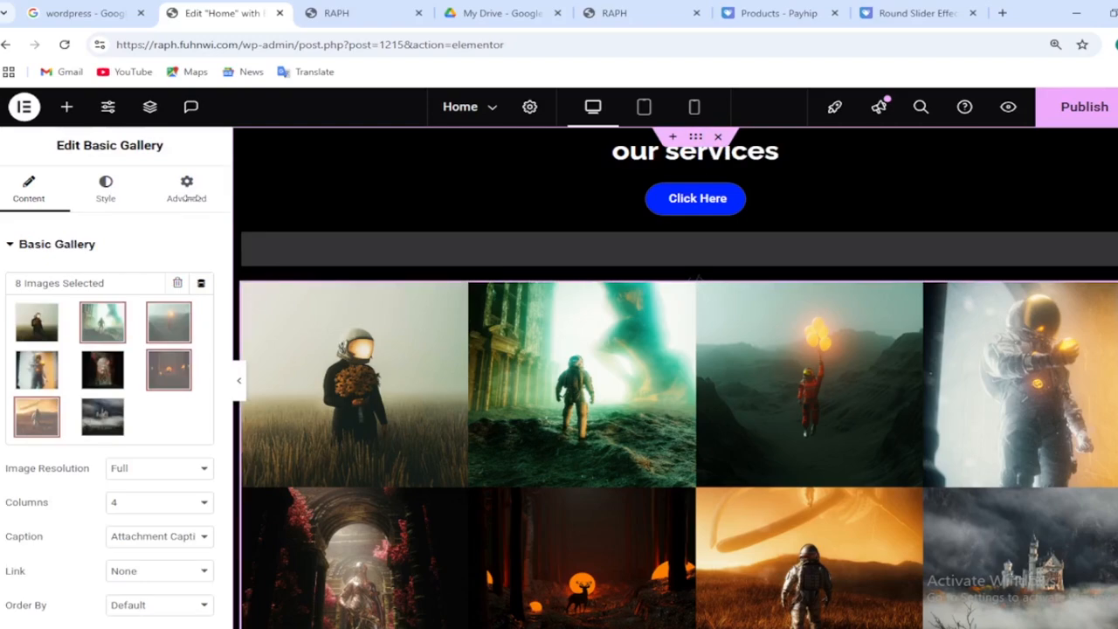
click(186, 198)
scroll(225, 408, down, 2)
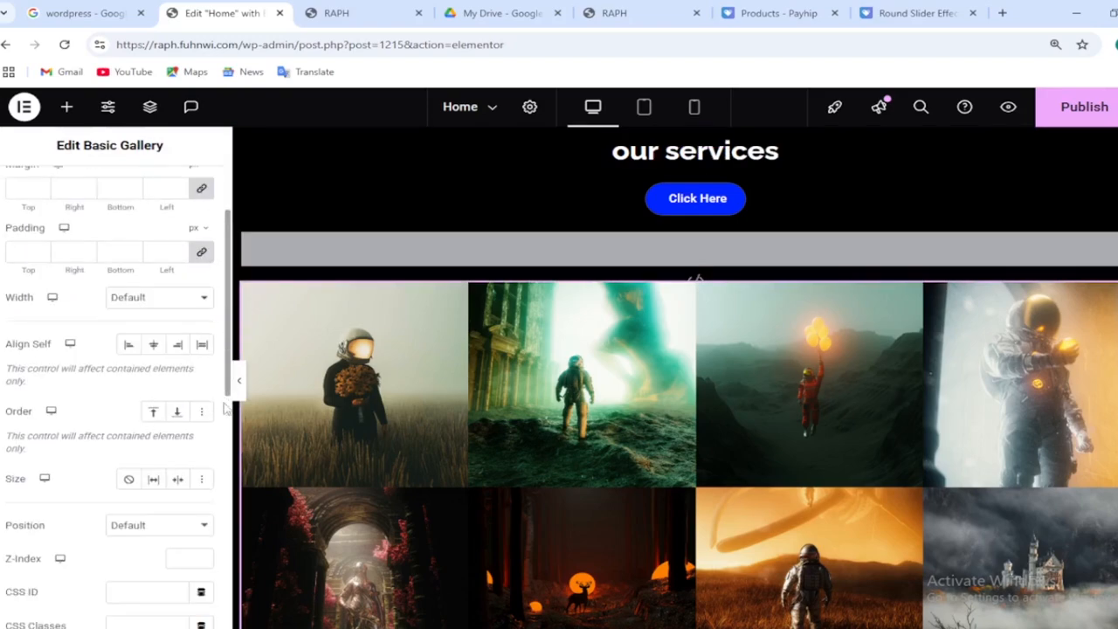
scroll(225, 409, down, 10)
click(83, 441)
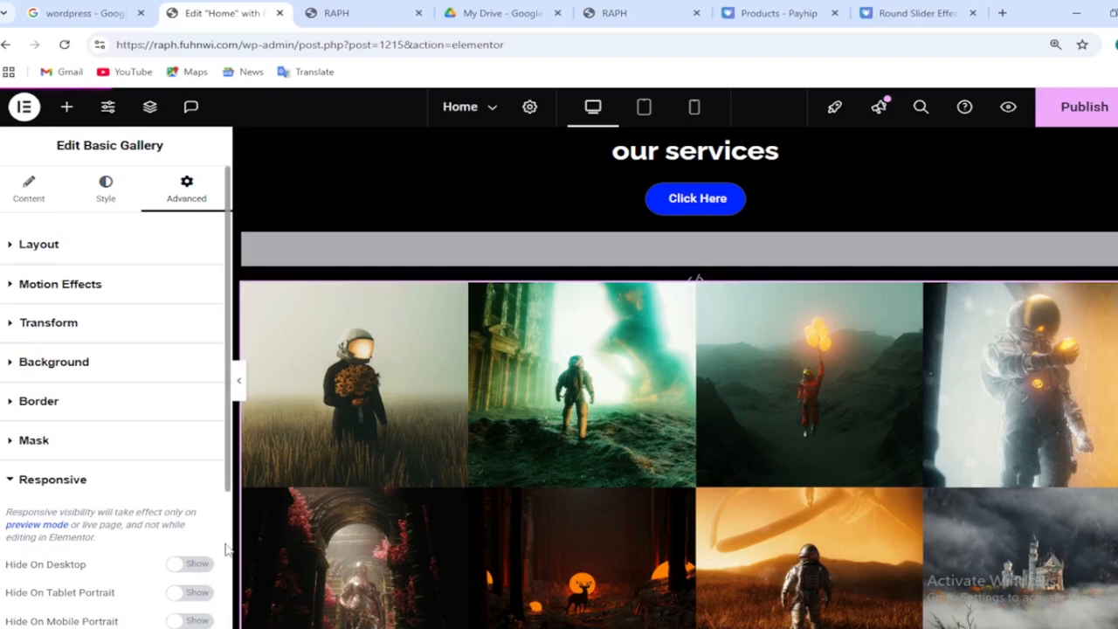
scroll(225, 548, down, 3)
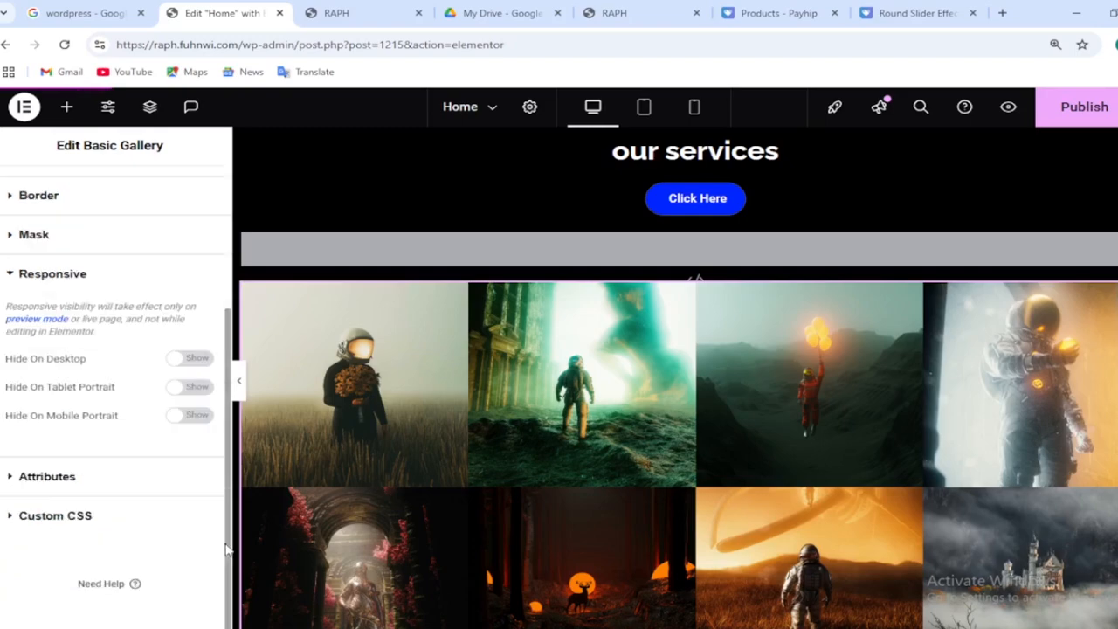
click(187, 359)
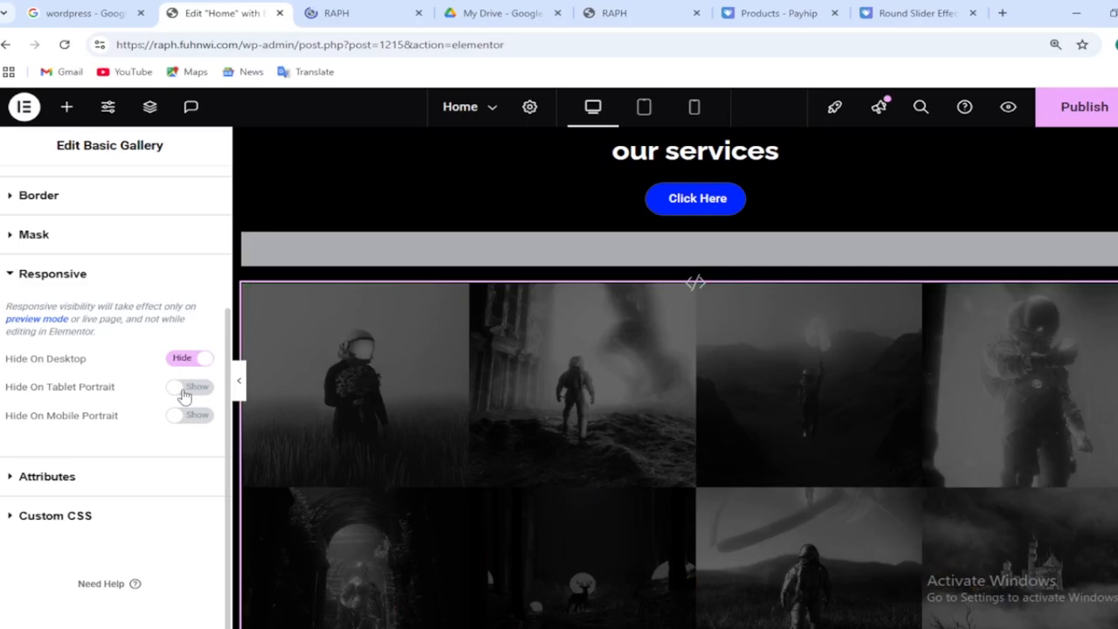
click(184, 392)
click(184, 417)
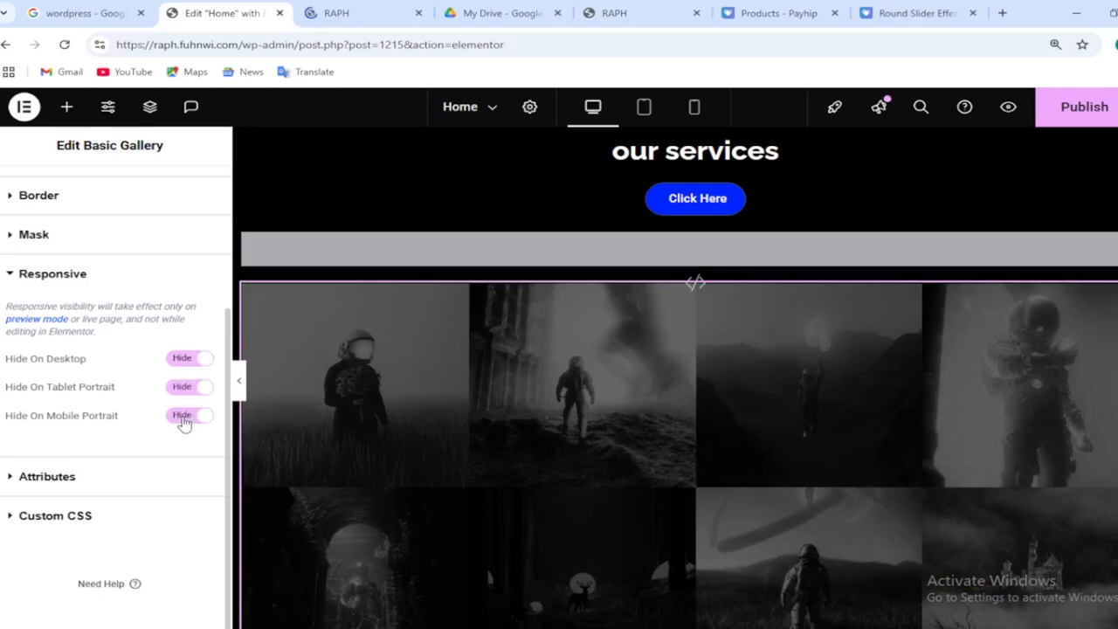
click(1009, 107)
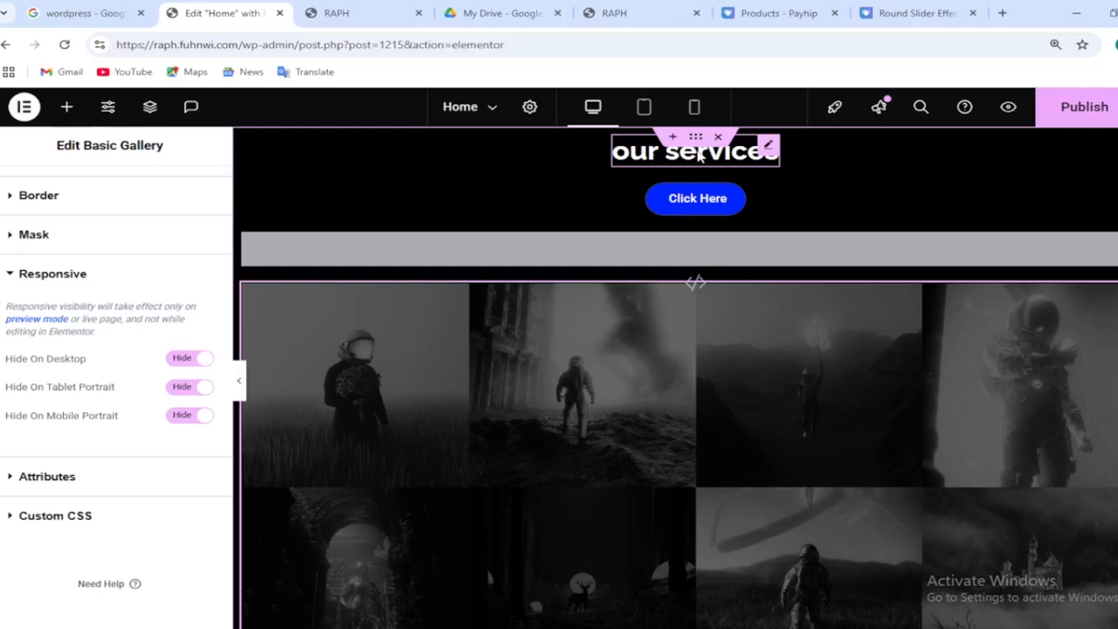
Select the "our services" heading and set its position to Absolute
click(696, 153)
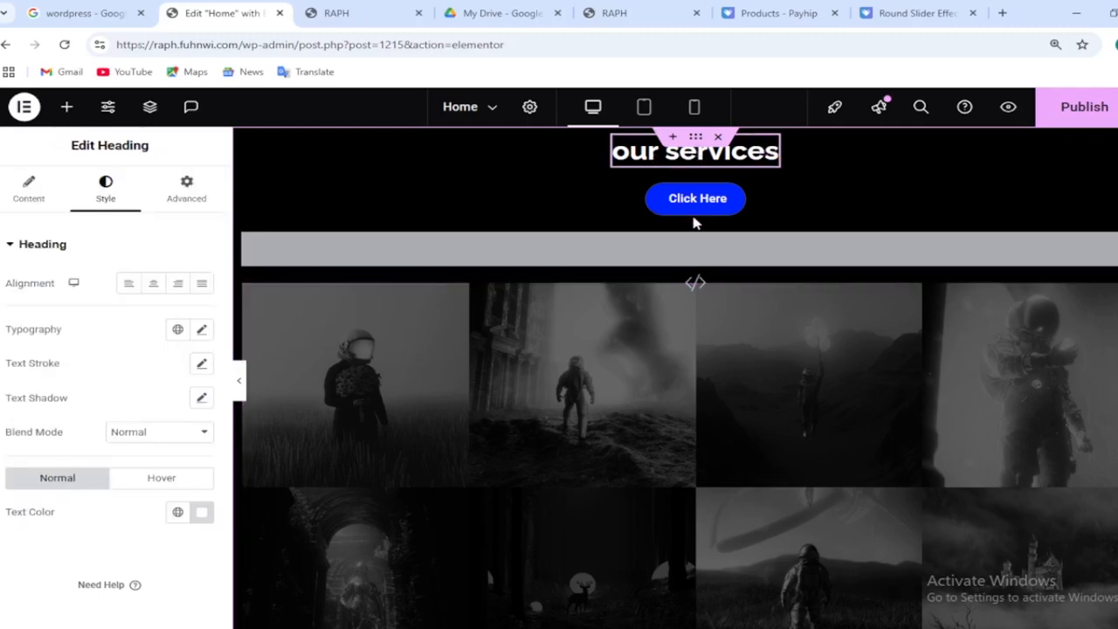
click(189, 204)
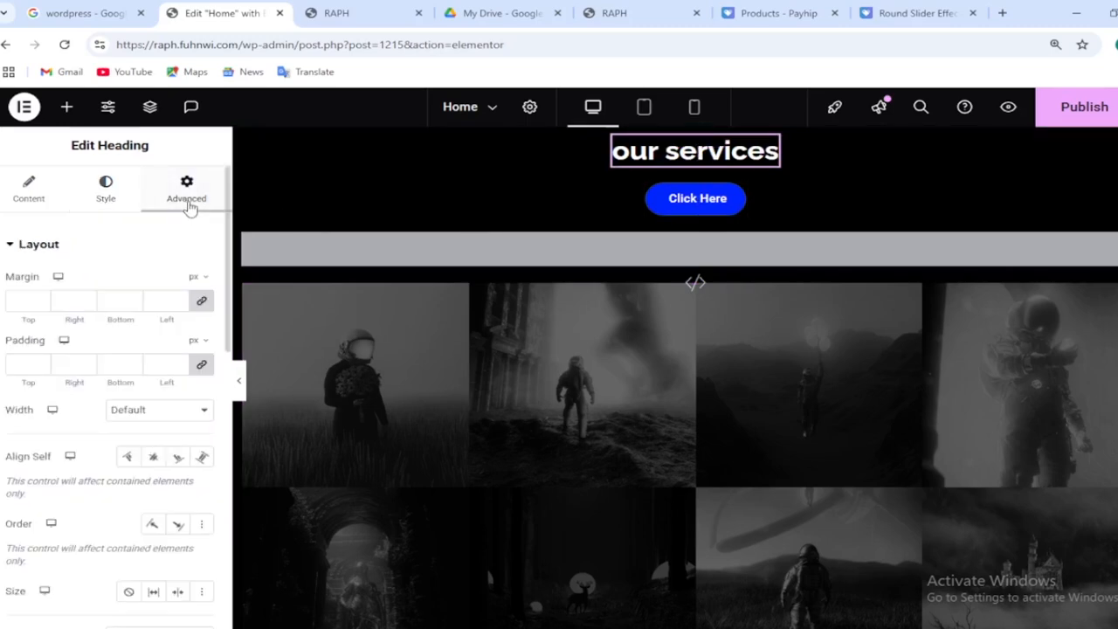
click(226, 398)
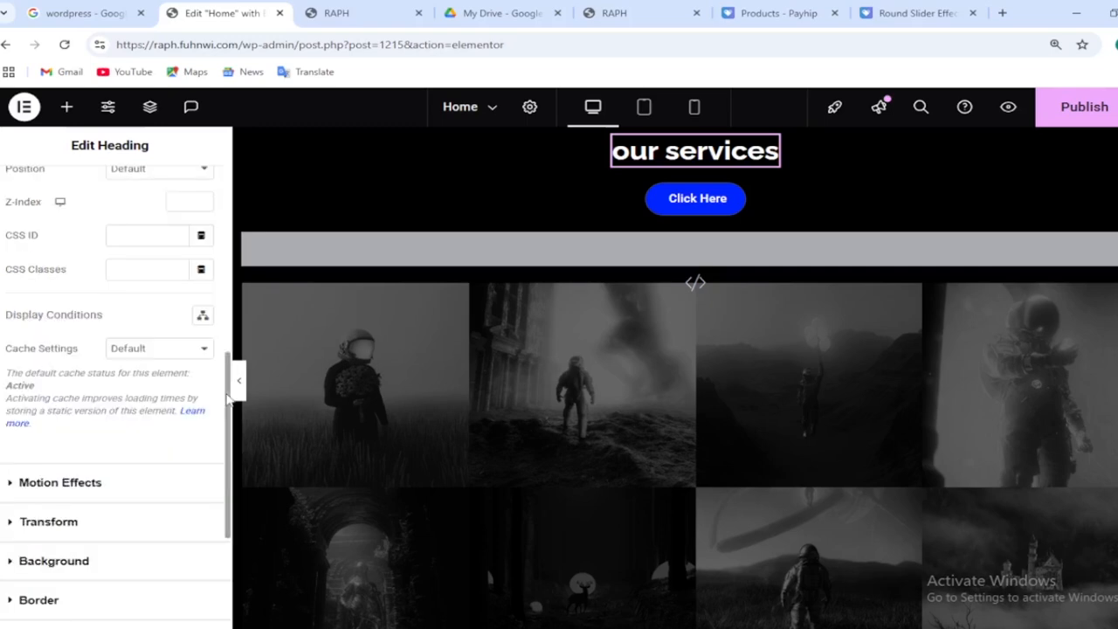
scroll(226, 398, up, 2)
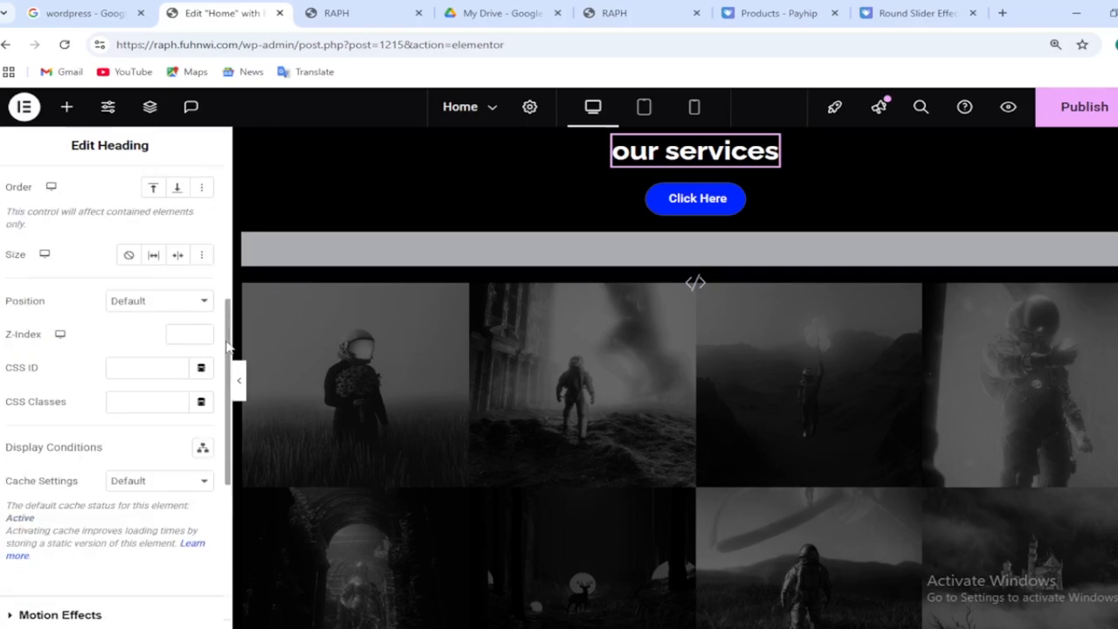
click(185, 313)
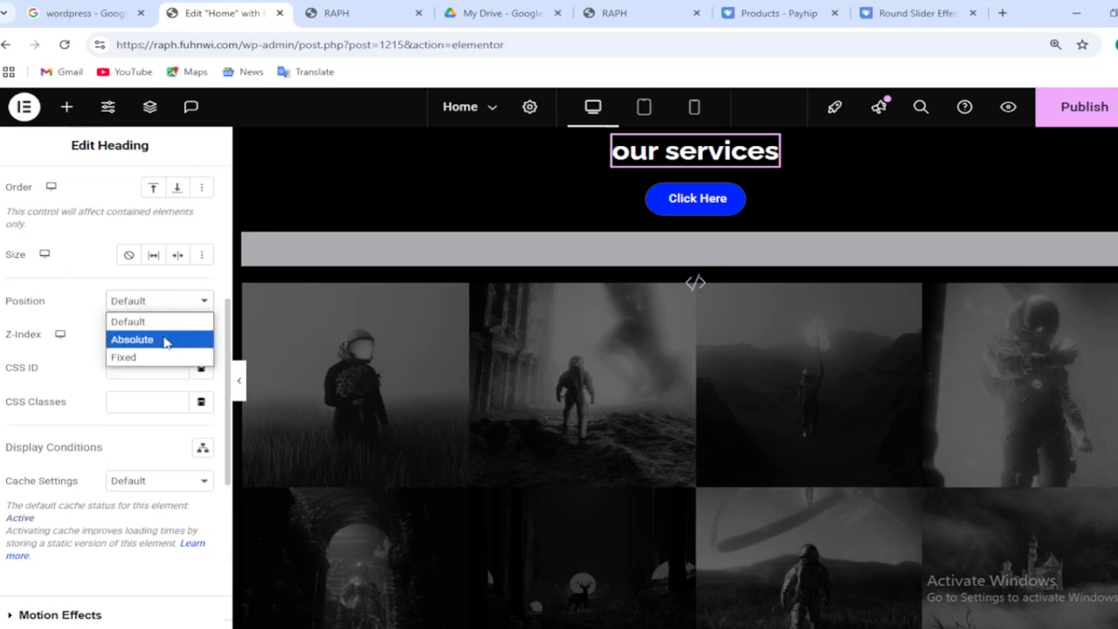
key(Escape)
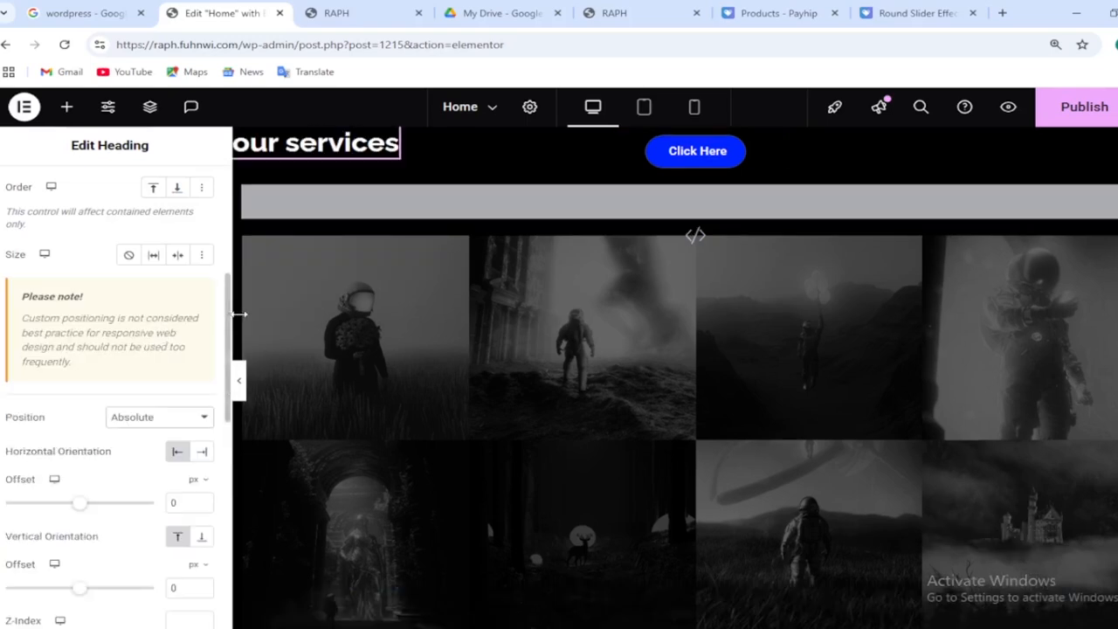
Anchor the heading's vertical orientation to the bottom and switch both offset units to %
scroll(226, 325, down, 3)
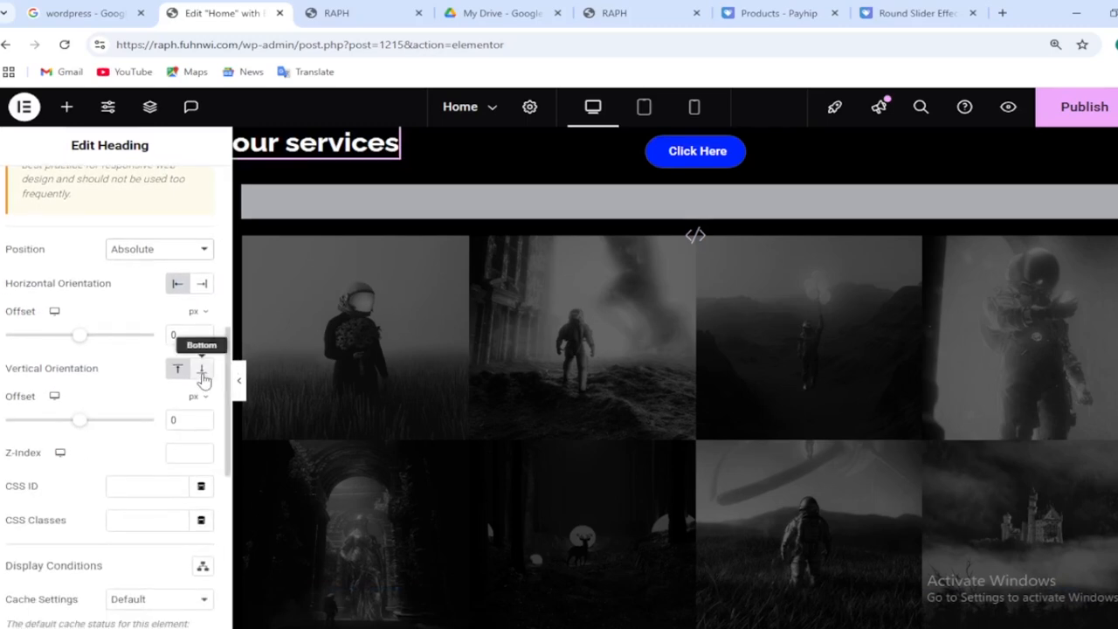
click(202, 373)
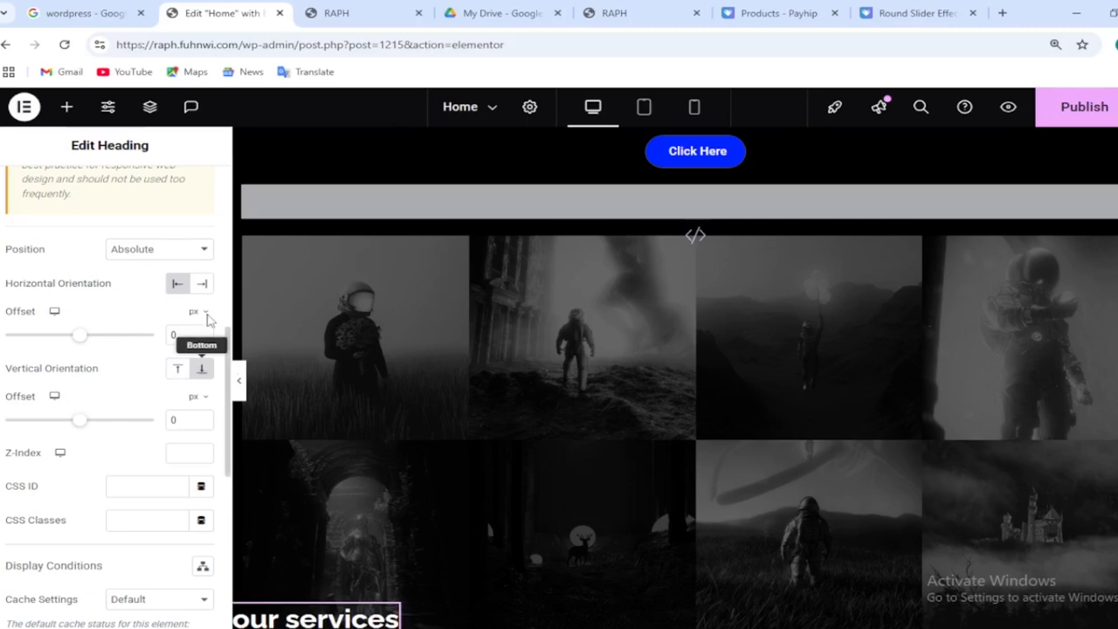
click(202, 316)
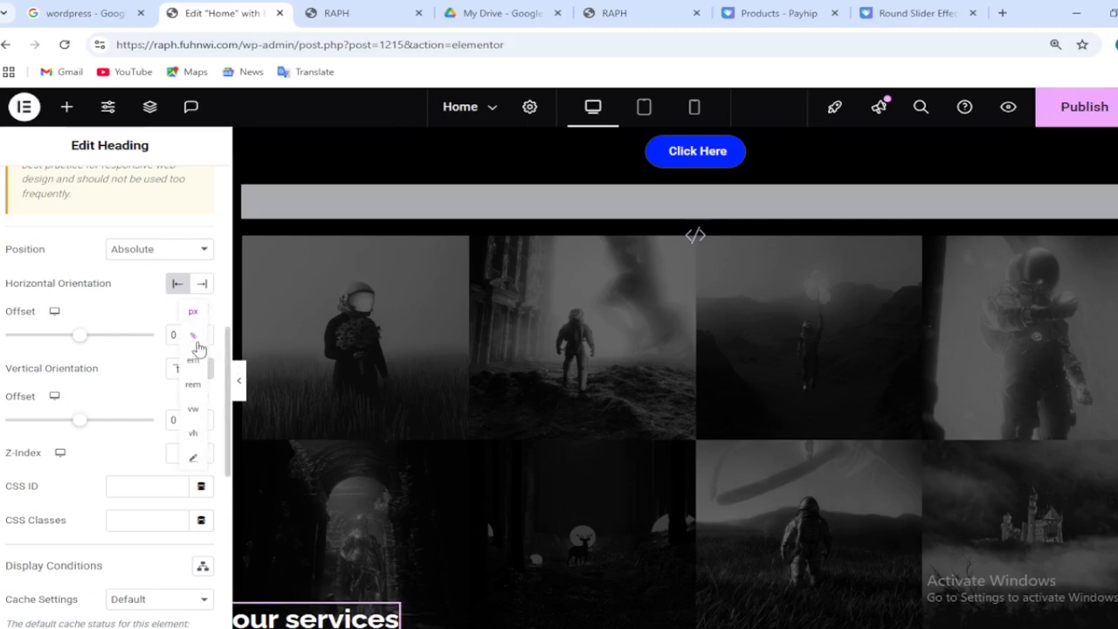
click(195, 338)
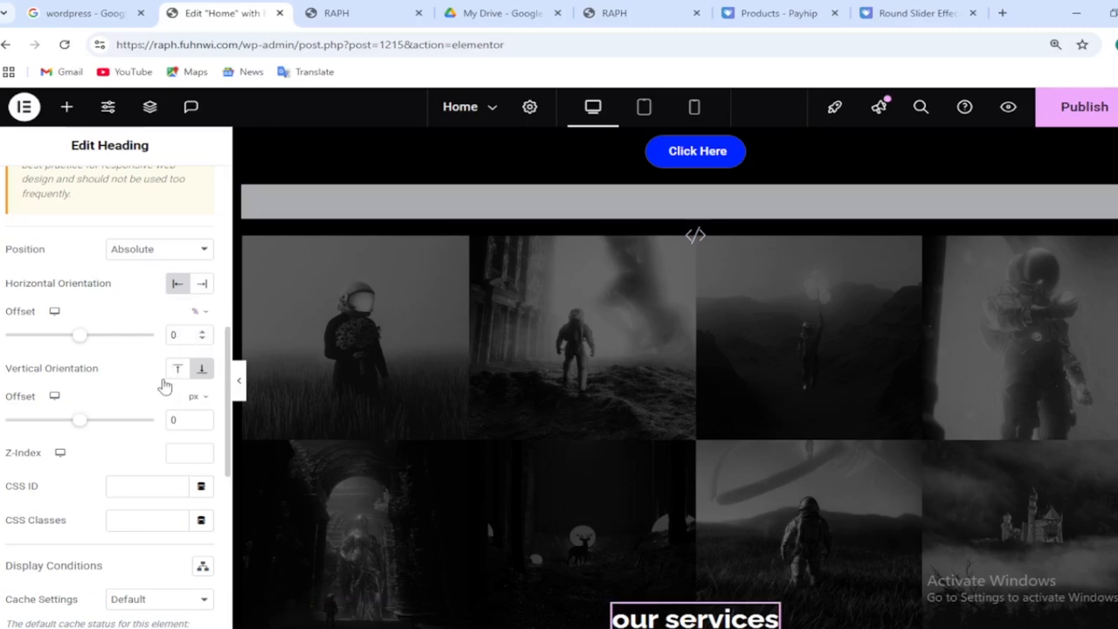
click(197, 399)
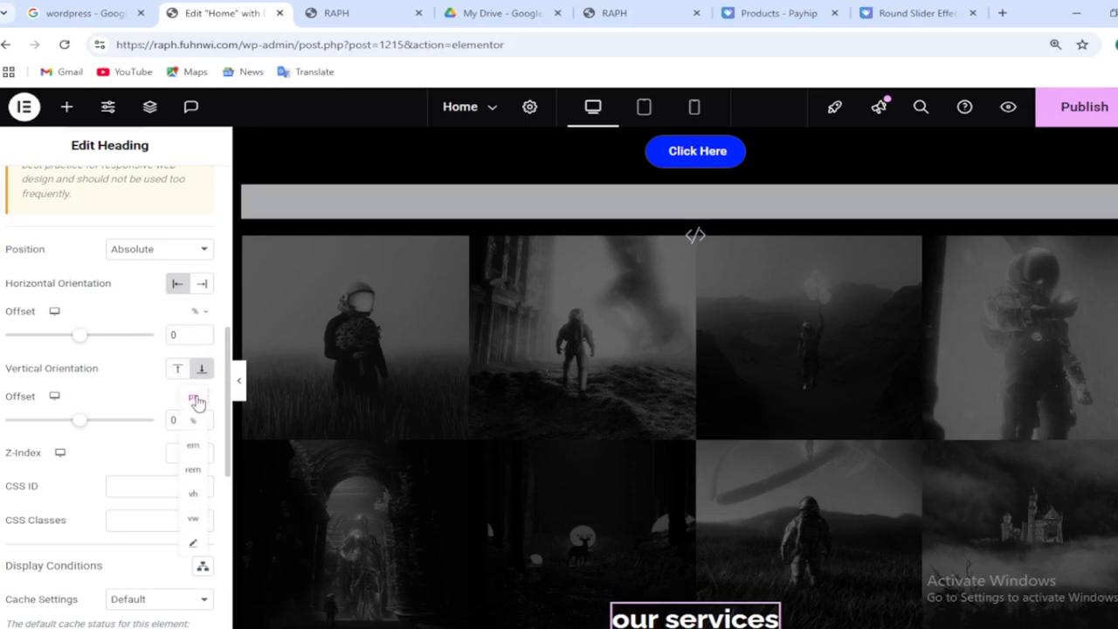
click(194, 423)
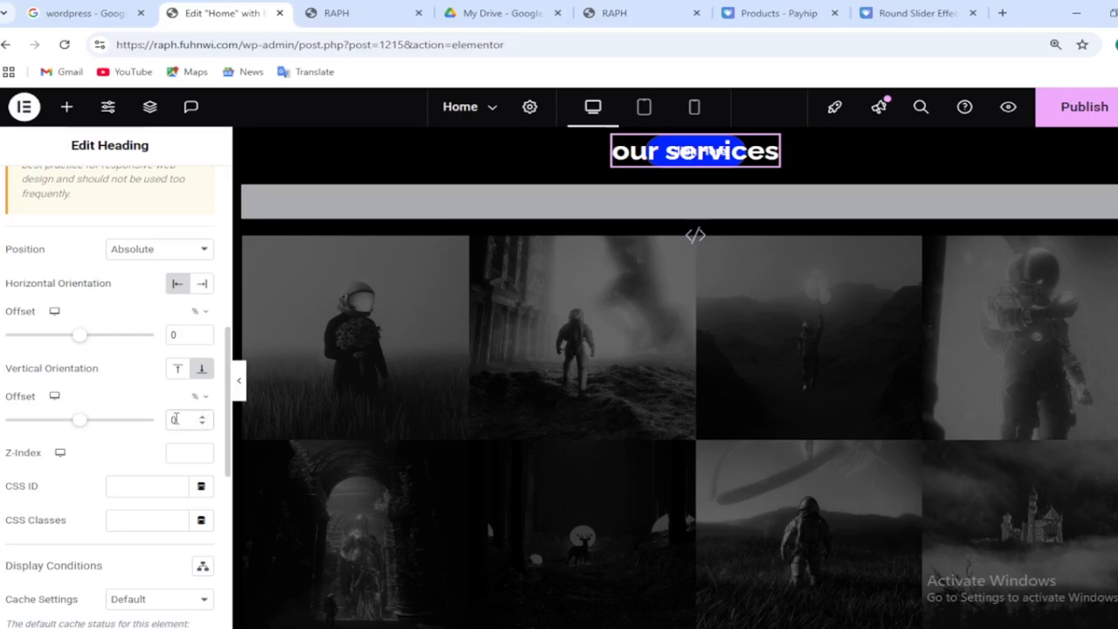
Set the heading's vertical offset to 76 %
key(BackSpace)
text(76)
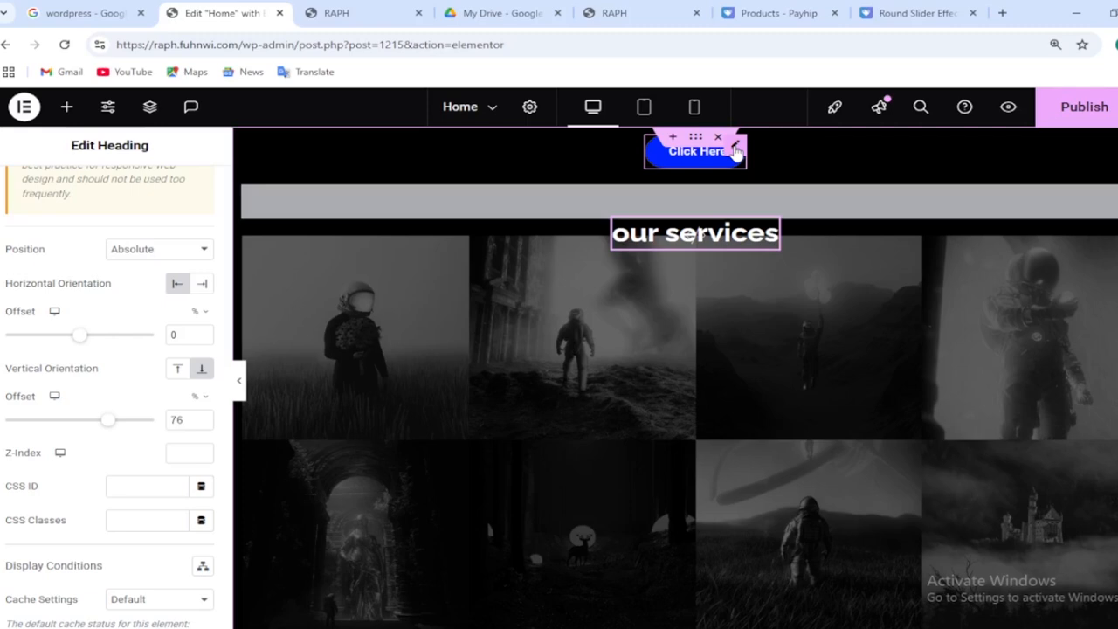
Select the Click Here button and set its position to Absolute
click(736, 151)
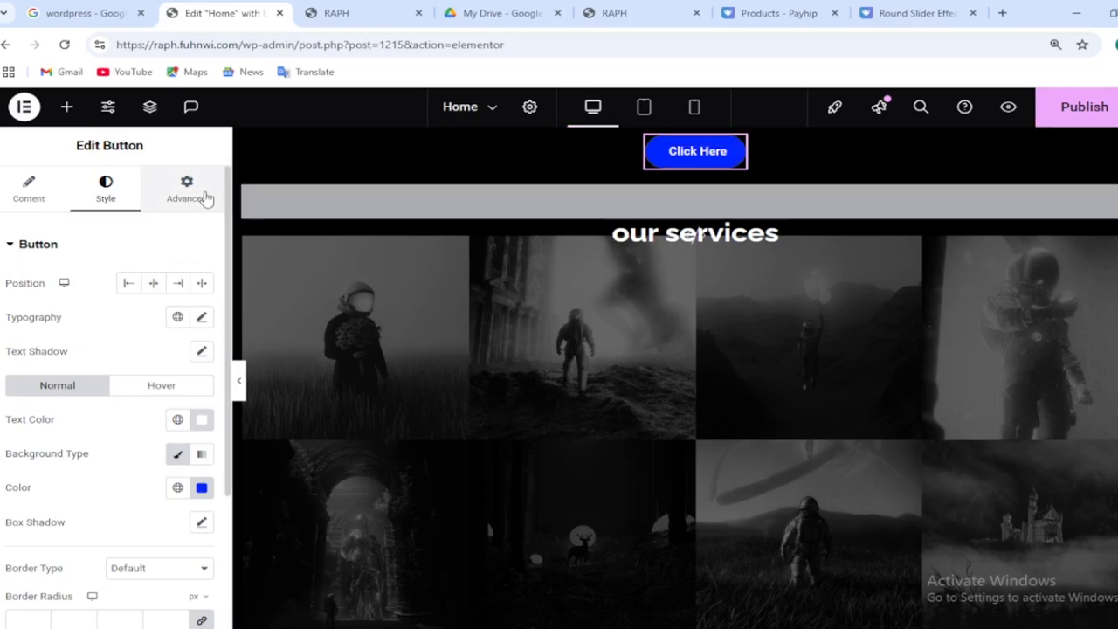
click(206, 199)
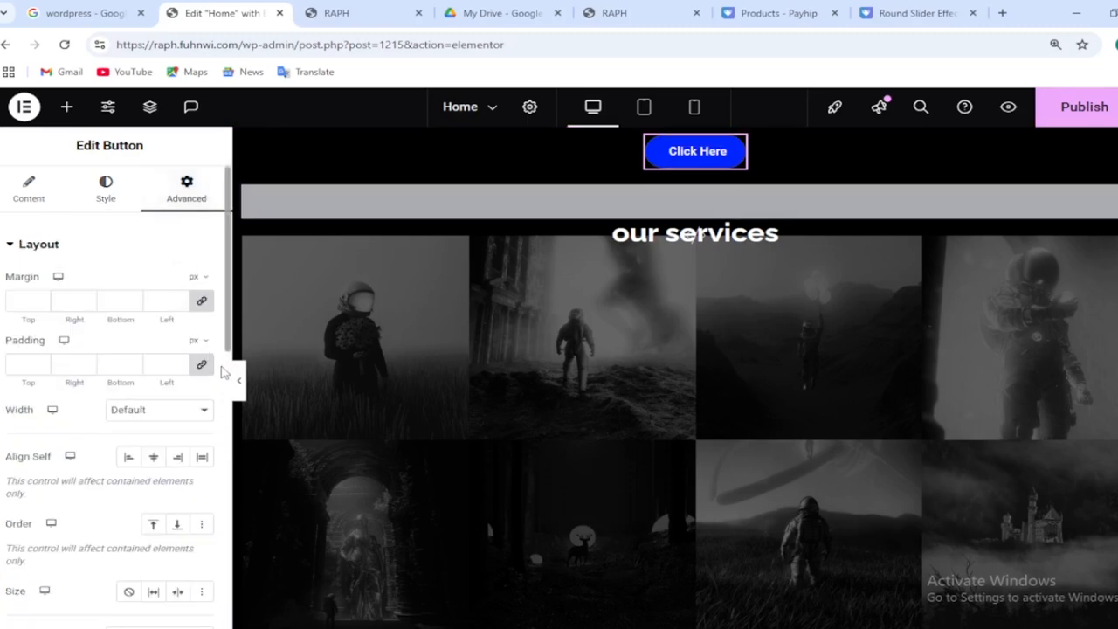
scroll(227, 367, down, 5)
scroll(173, 278, up, 1)
click(173, 271)
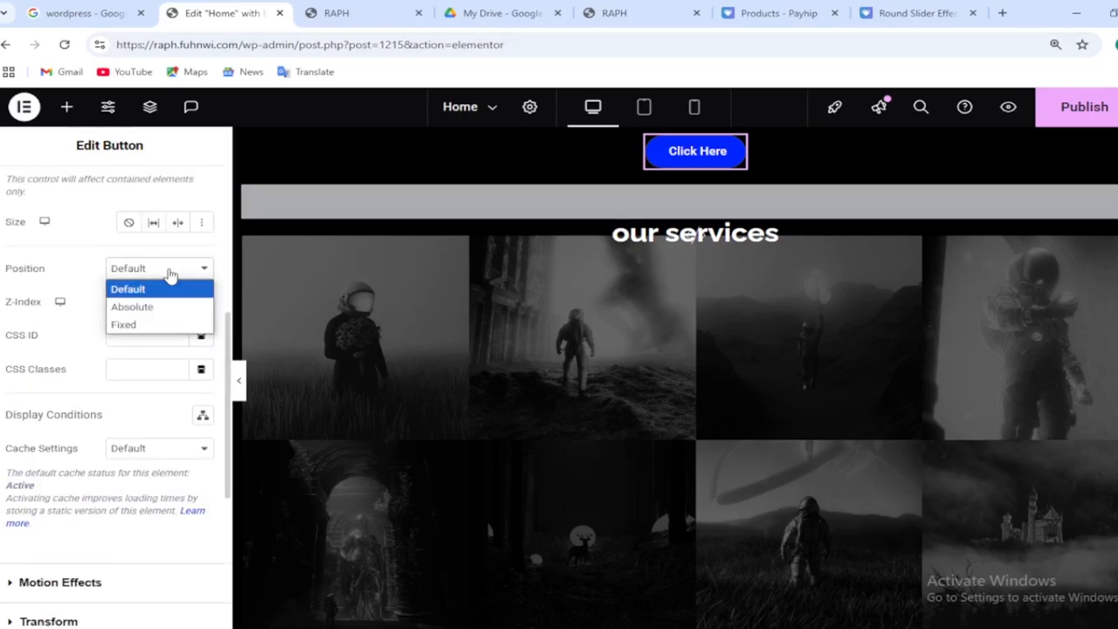
click(160, 311)
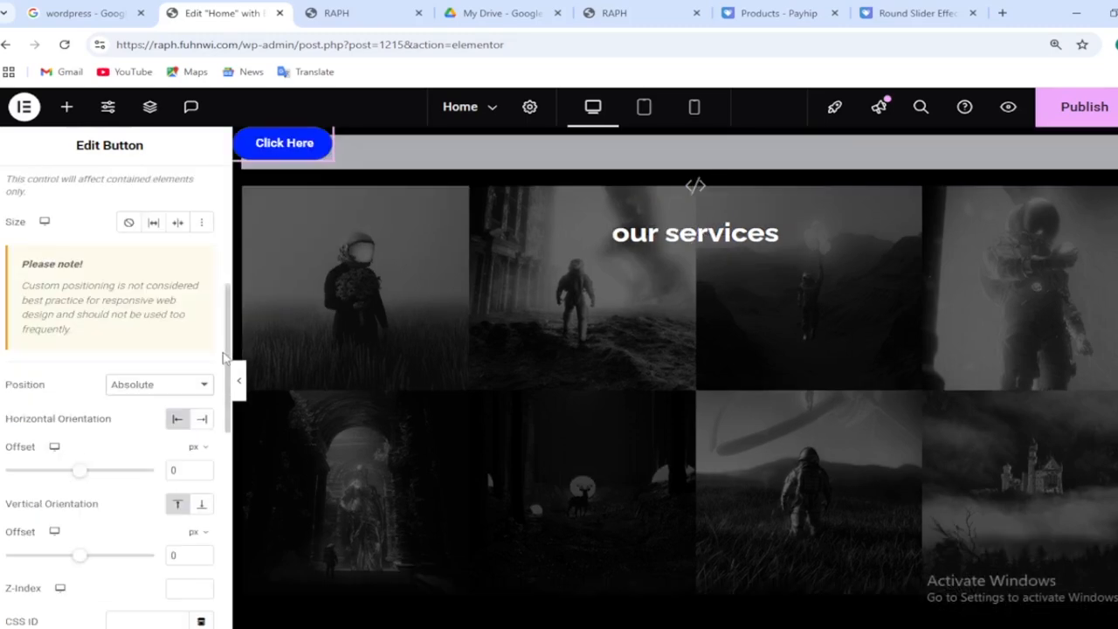
Switch both button offset units to % and set the horizontal offset to 44 and vertical offset to 77
scroll(228, 367, down, 2)
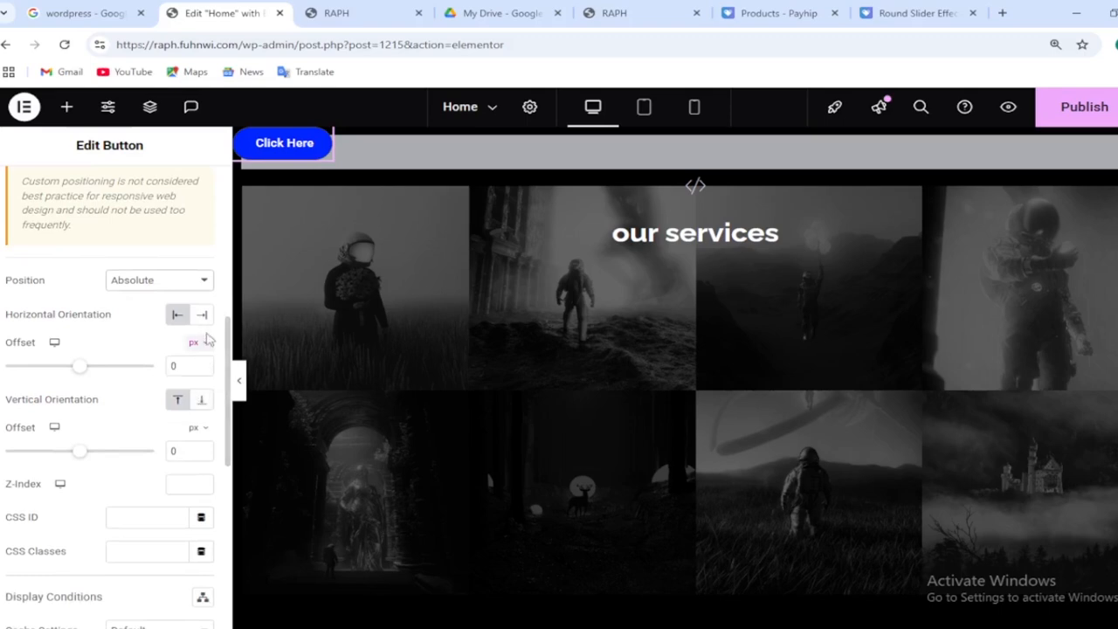
mouse_move(205, 354)
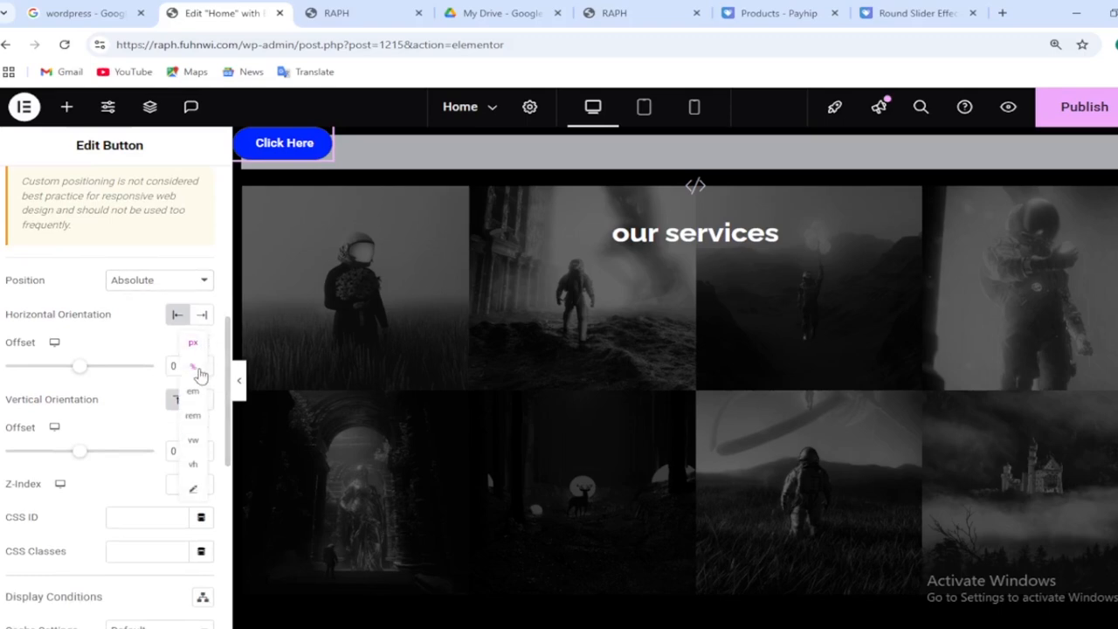
click(194, 367)
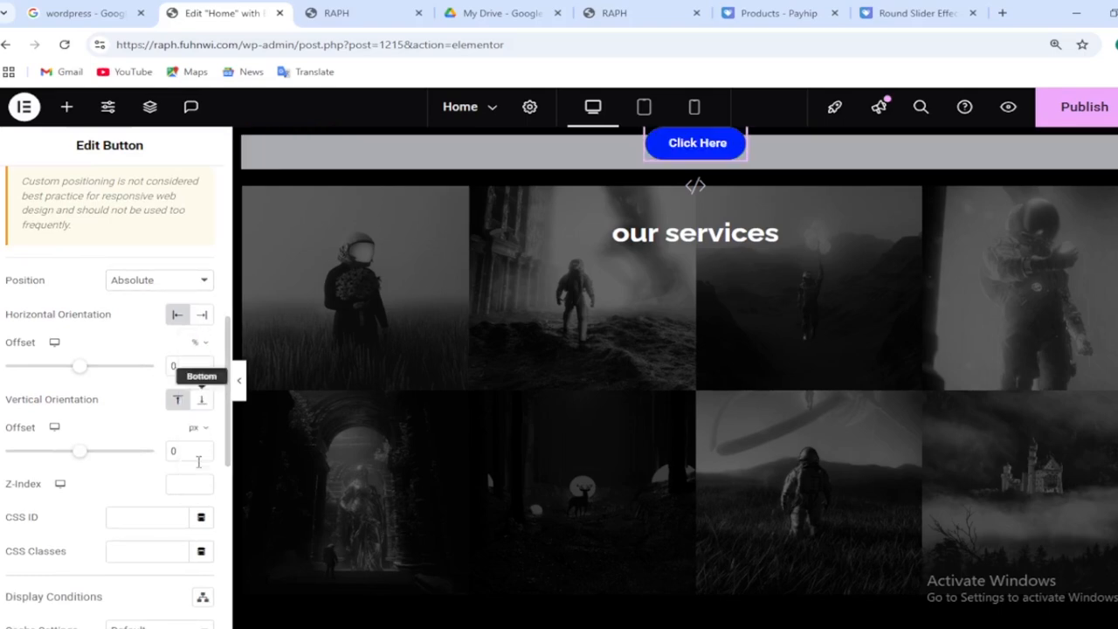
mouse_move(200, 433)
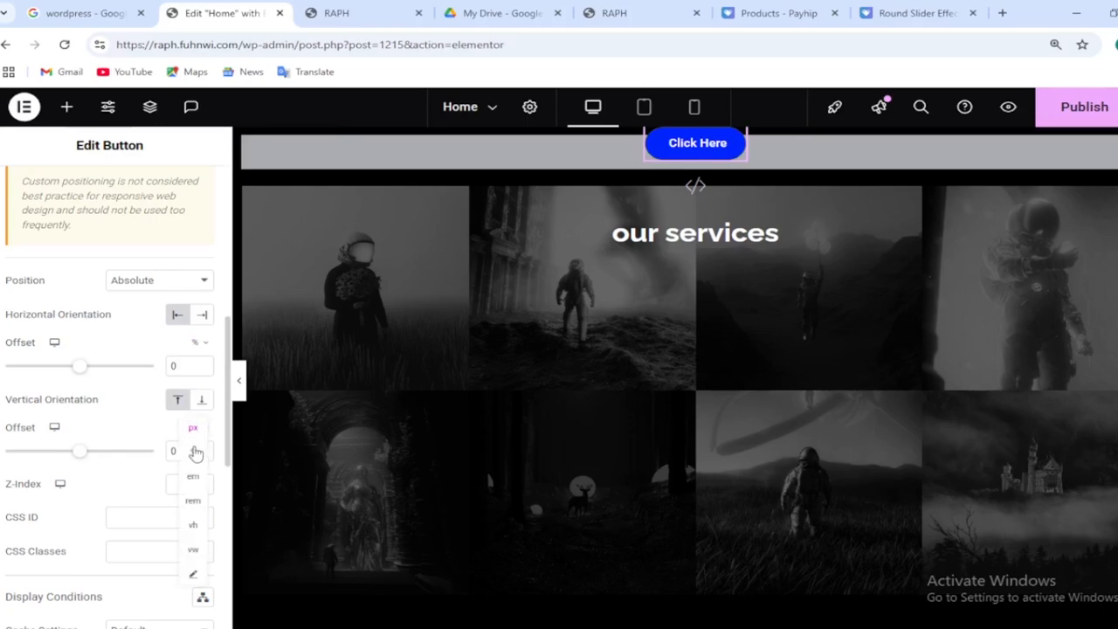
click(194, 452)
drag(79, 366, 101, 379)
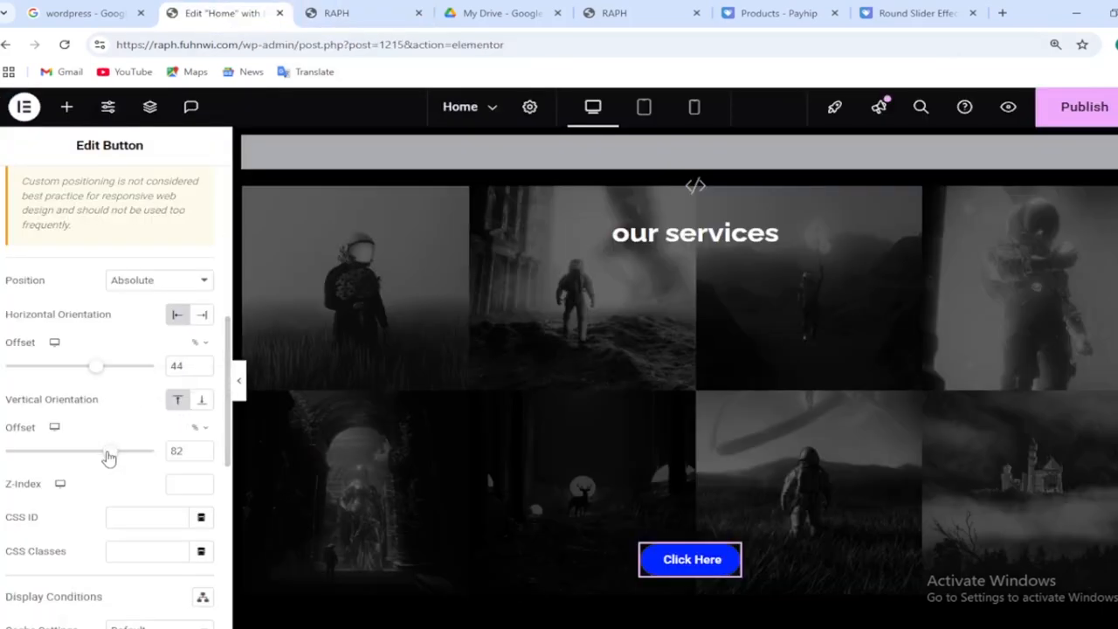
drag(108, 457, 107, 461)
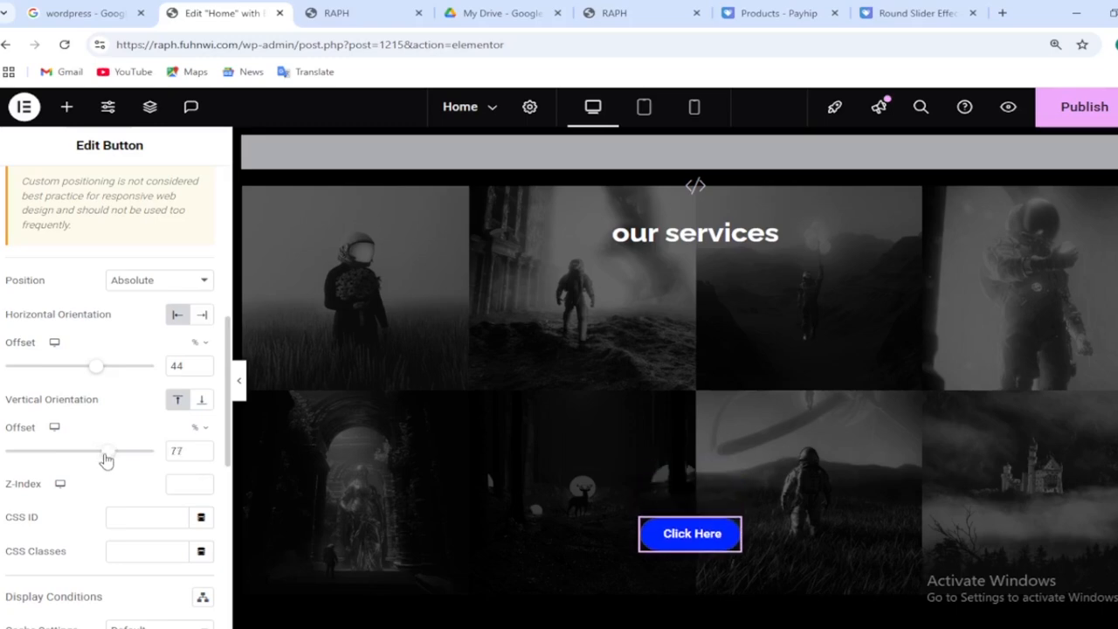
Preview the page in a new tab, then return to the editor
click(690, 234)
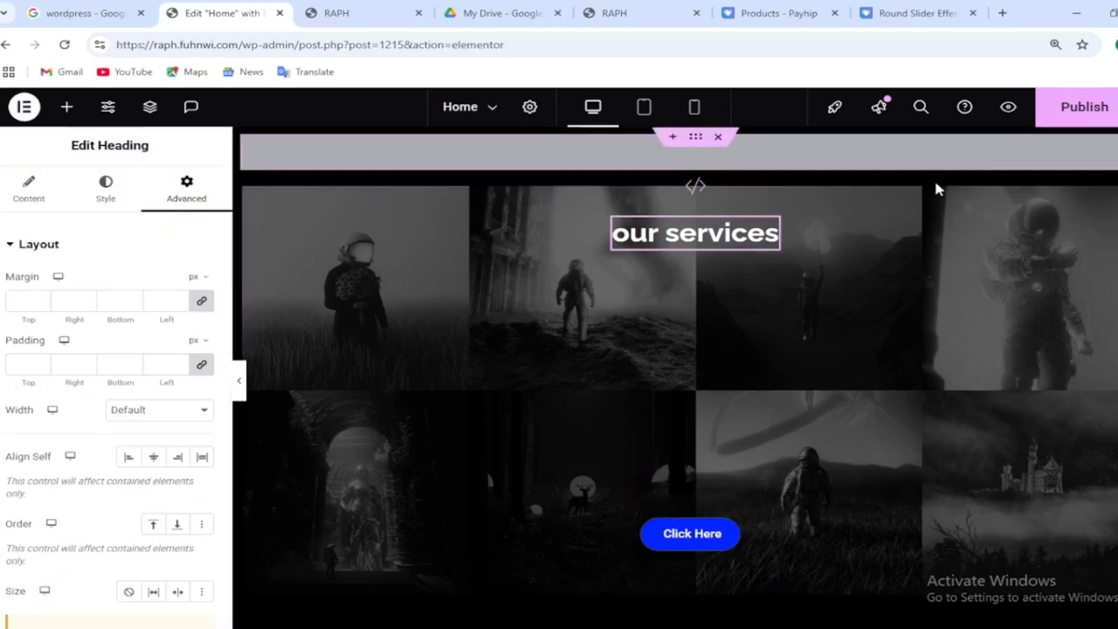
click(1008, 109)
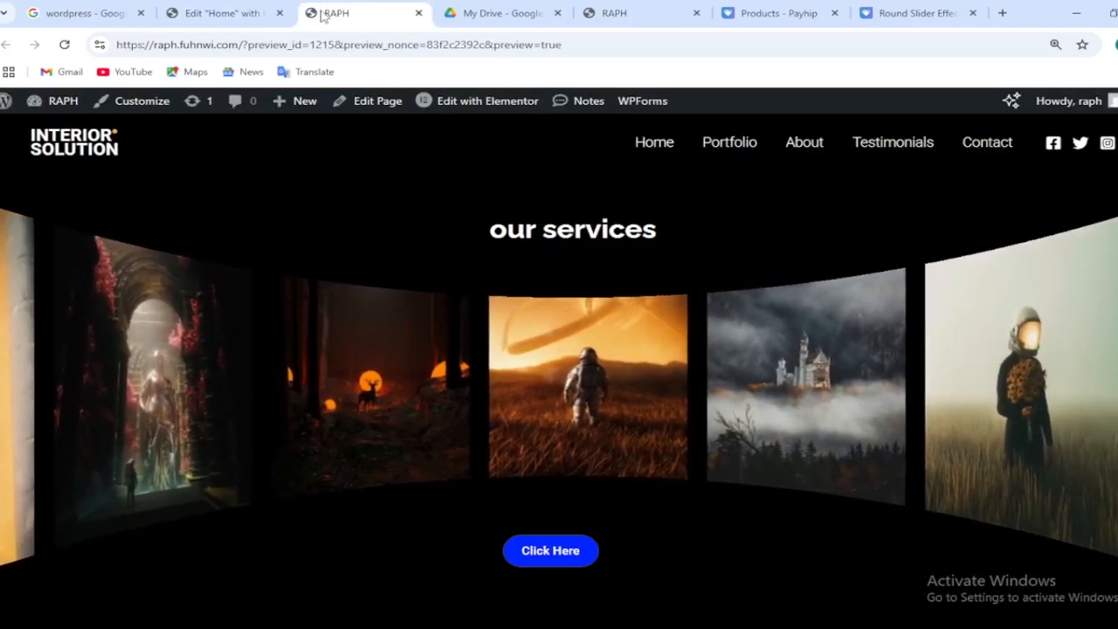
mouse_move(210, 17)
click(210, 19)
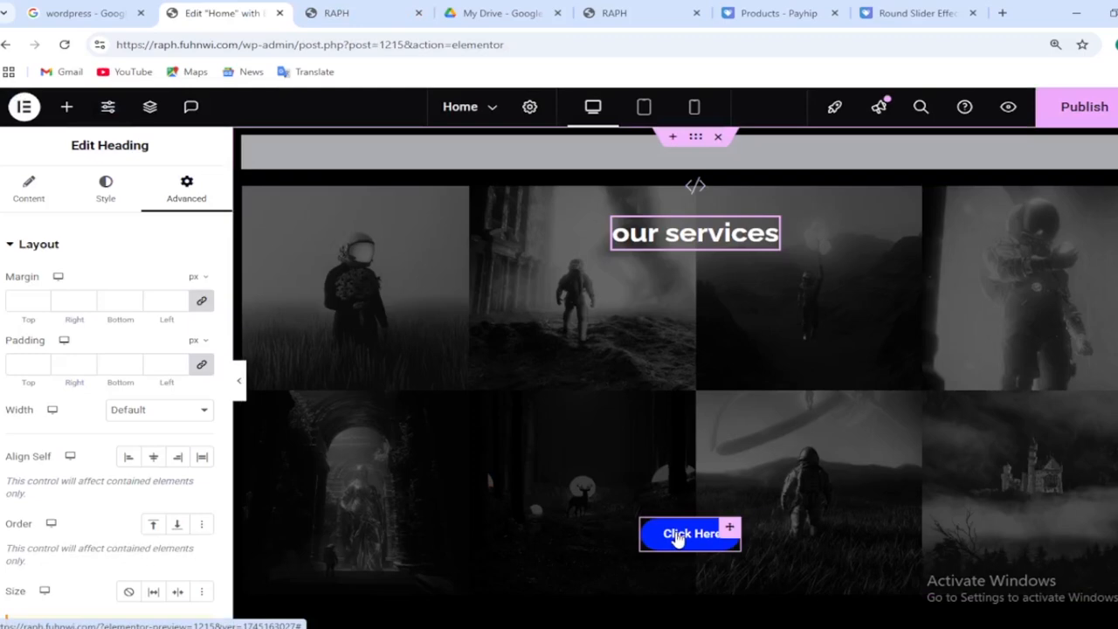
Select the button again and adjust its offsets to 45 % horizontally and 82 % vertically
click(677, 539)
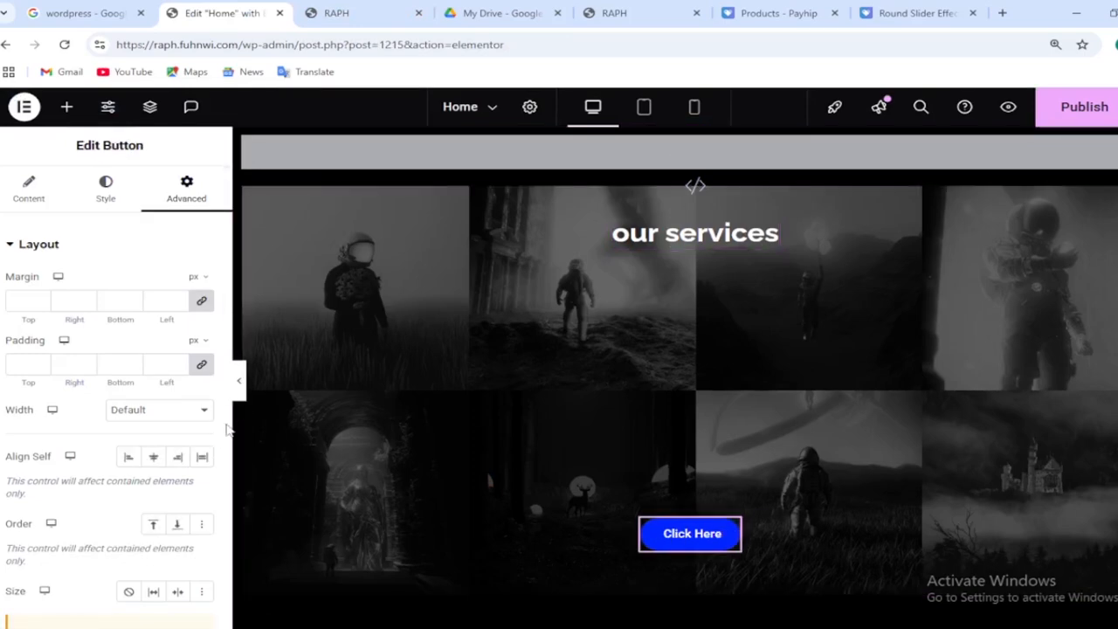
scroll(228, 433, down, 5)
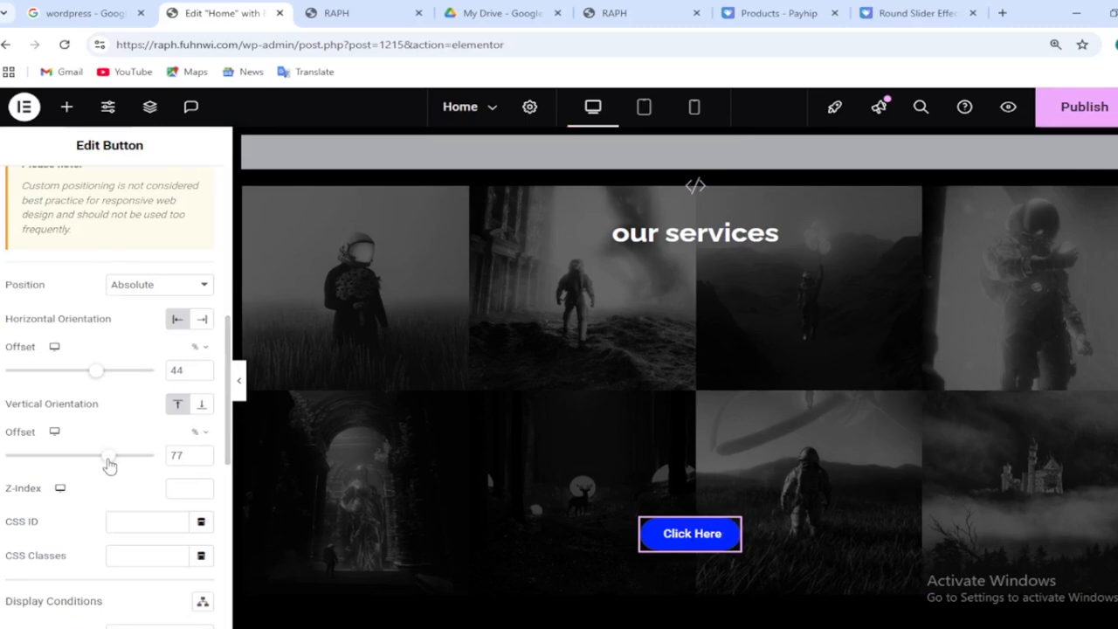
drag(109, 466, 111, 466)
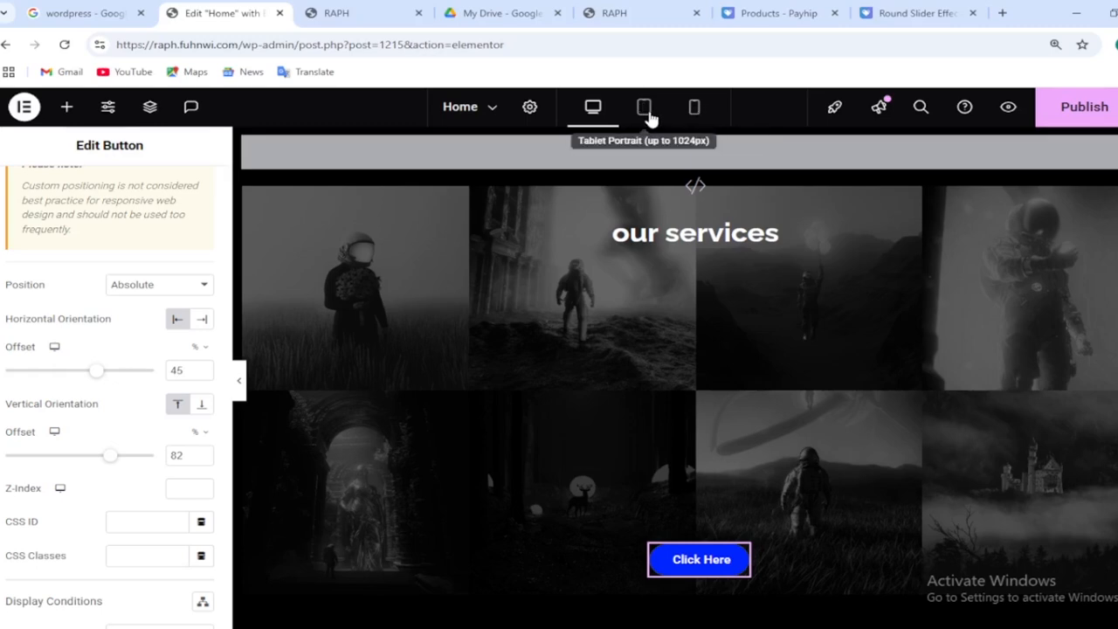
Switch to mobile portrait view and set the button's offsets there to 28 % horizontally and 77 % vertically
click(644, 108)
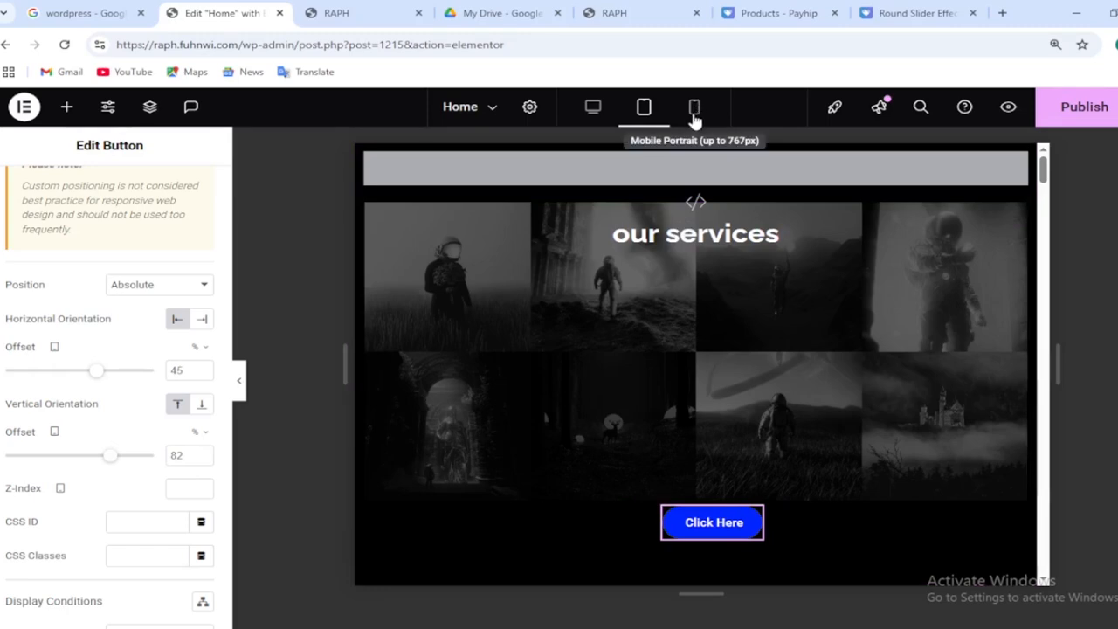
click(694, 109)
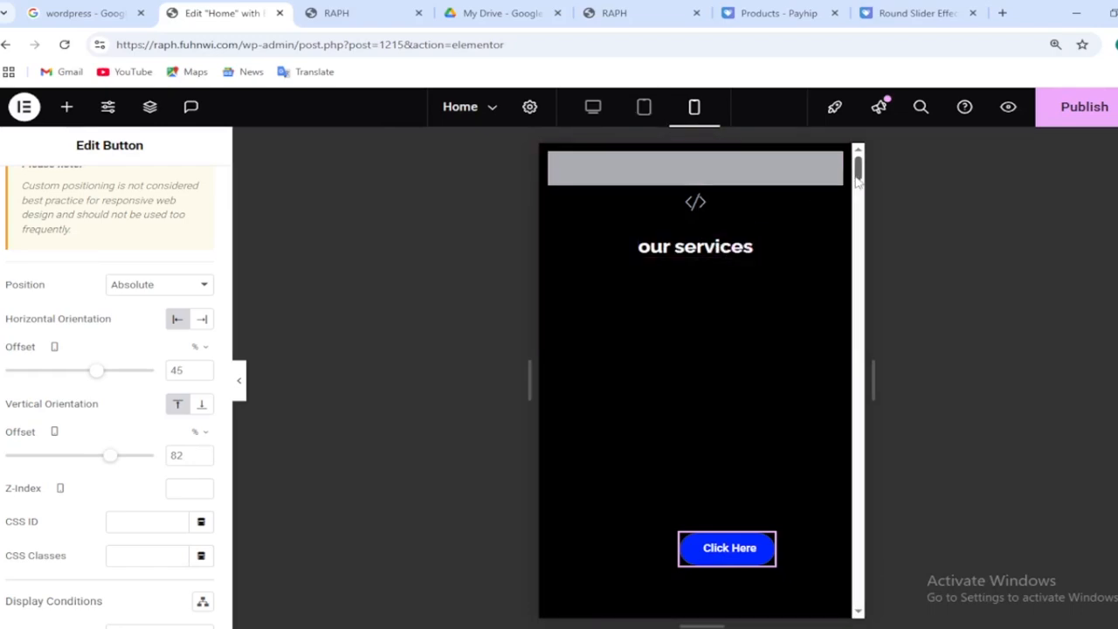
mouse_move(859, 179)
mouse_down()
mouse_move(861, 202)
mouse_move(862, 167)
mouse_up()
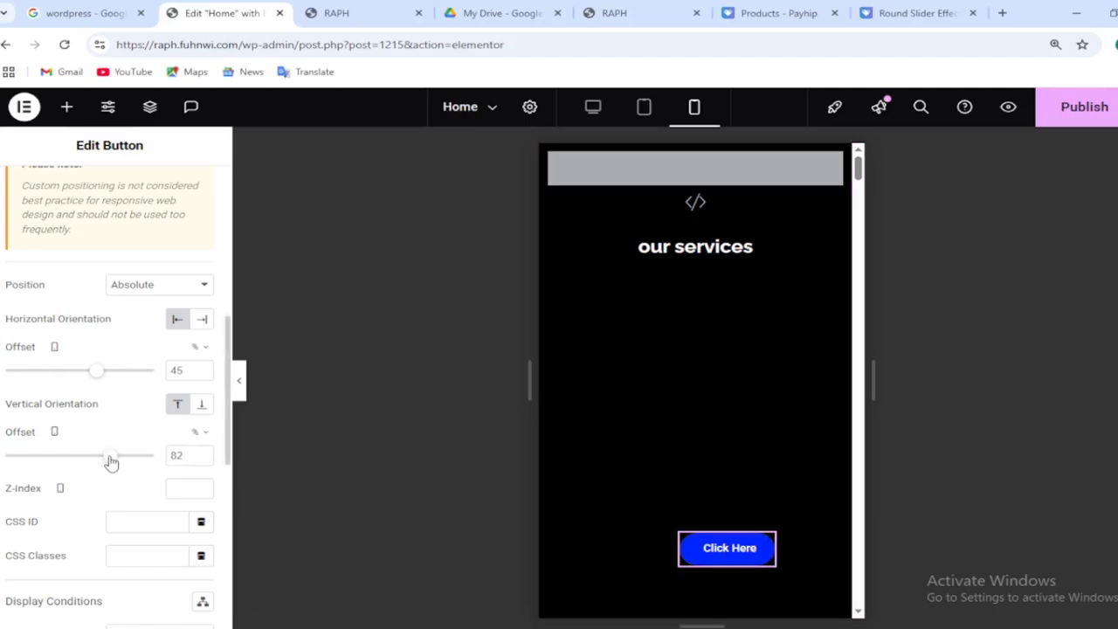
drag(111, 462, 109, 462)
drag(95, 374, 89, 381)
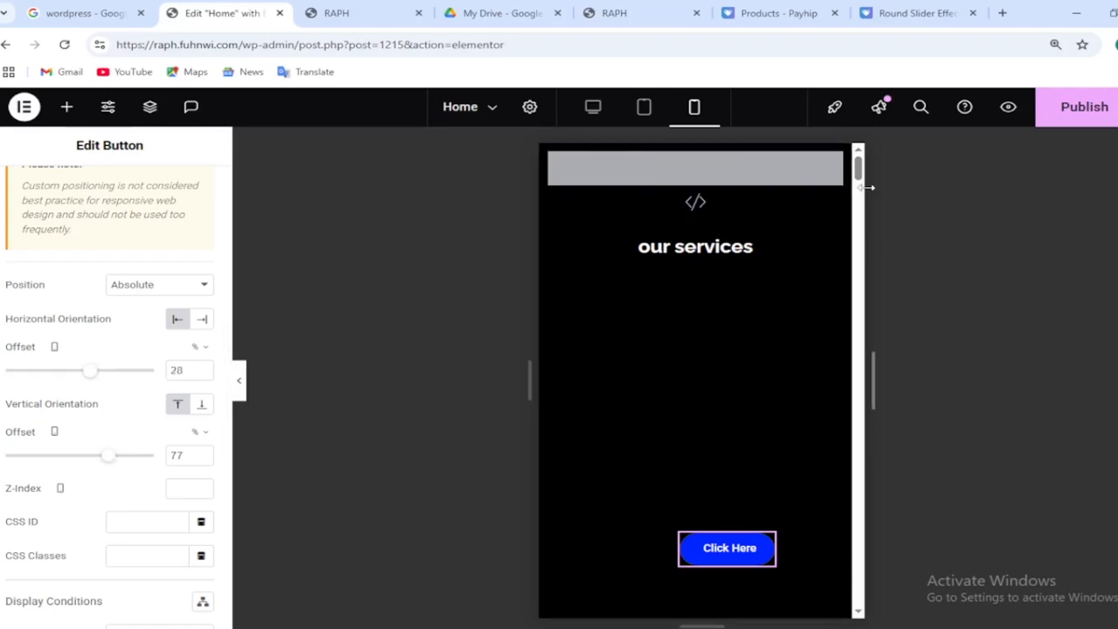
drag(860, 170, 865, 142)
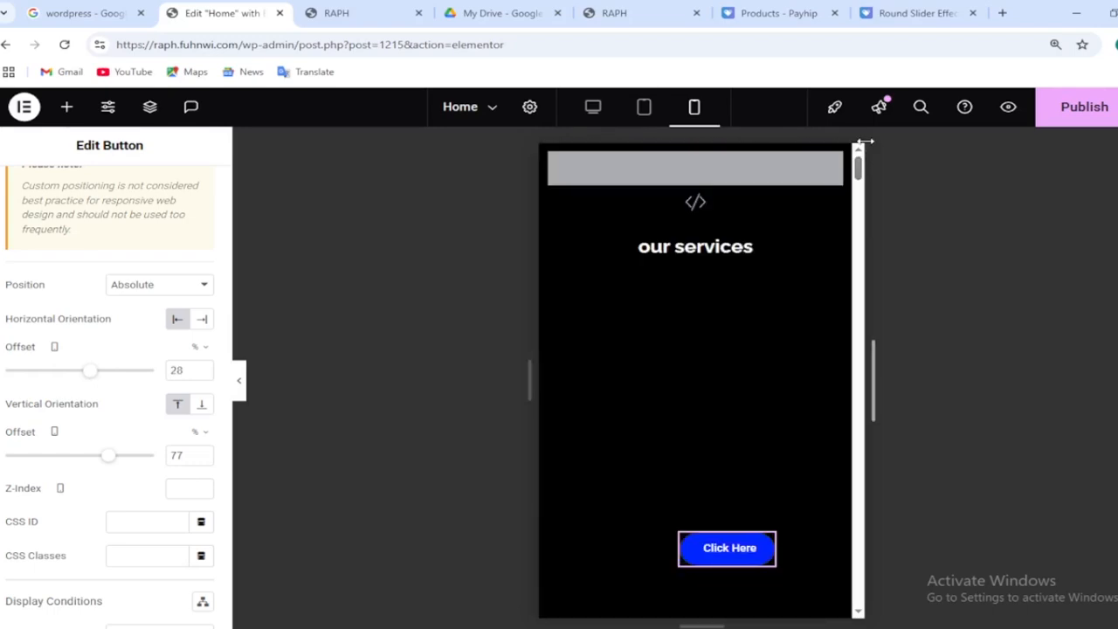